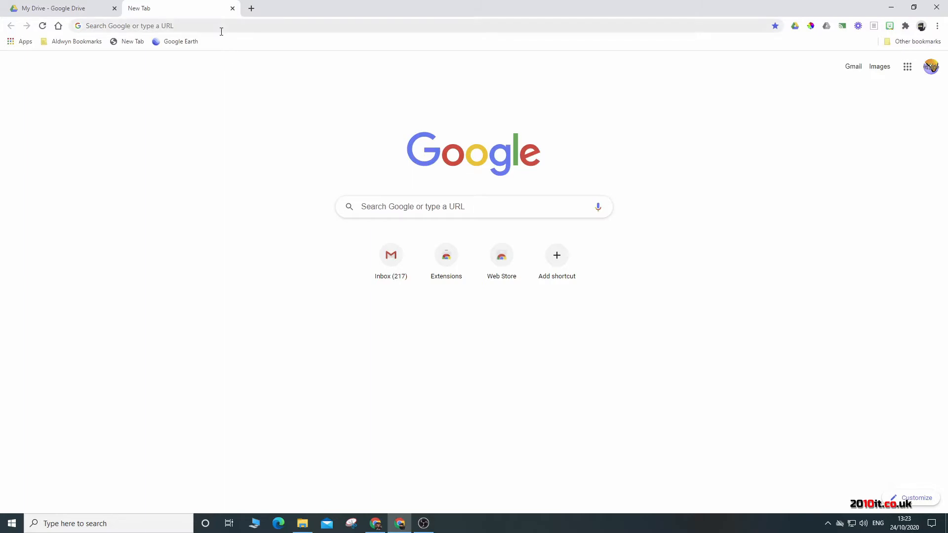
- Search the Chrome Web Store for smallpdf and open the Smallpdf - Edit, Compress and Convert PDF extension page
click(22, 42)
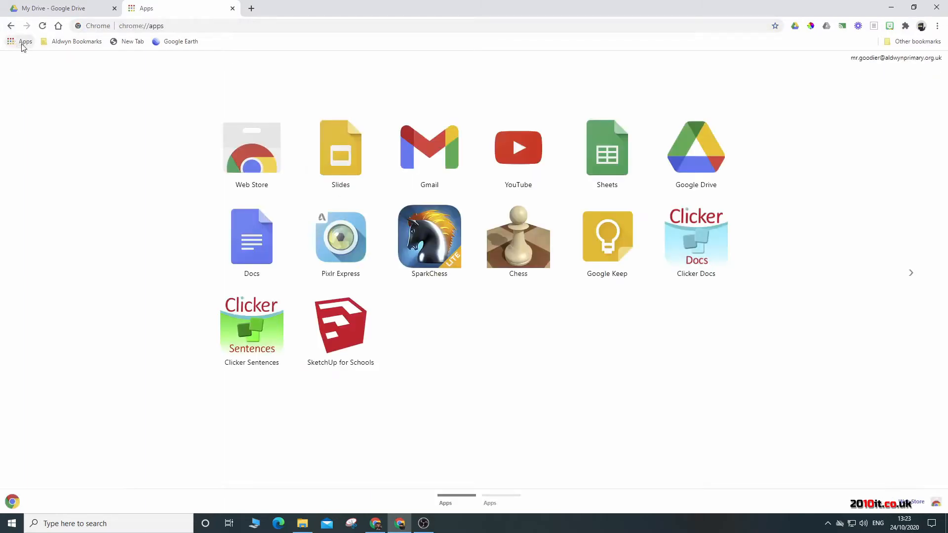
click(238, 154)
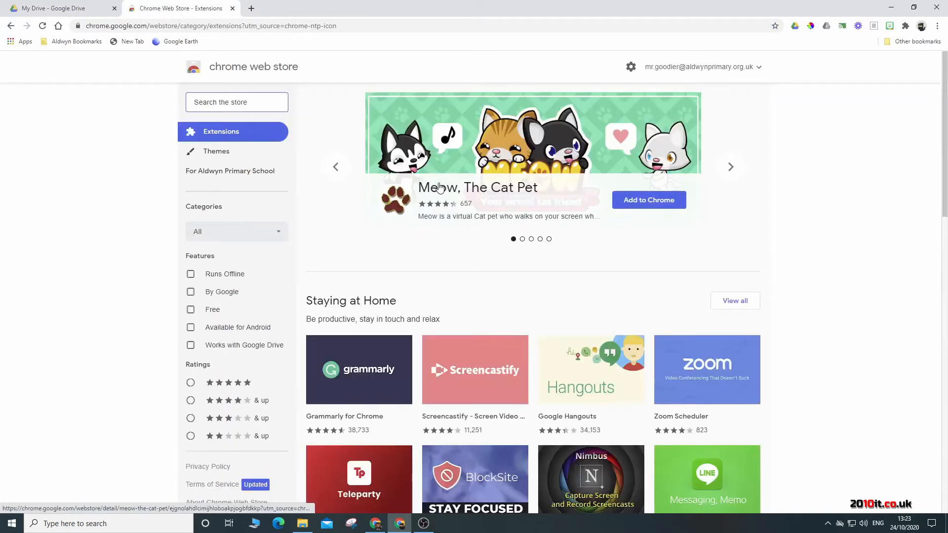
click(213, 100)
text(smallp)
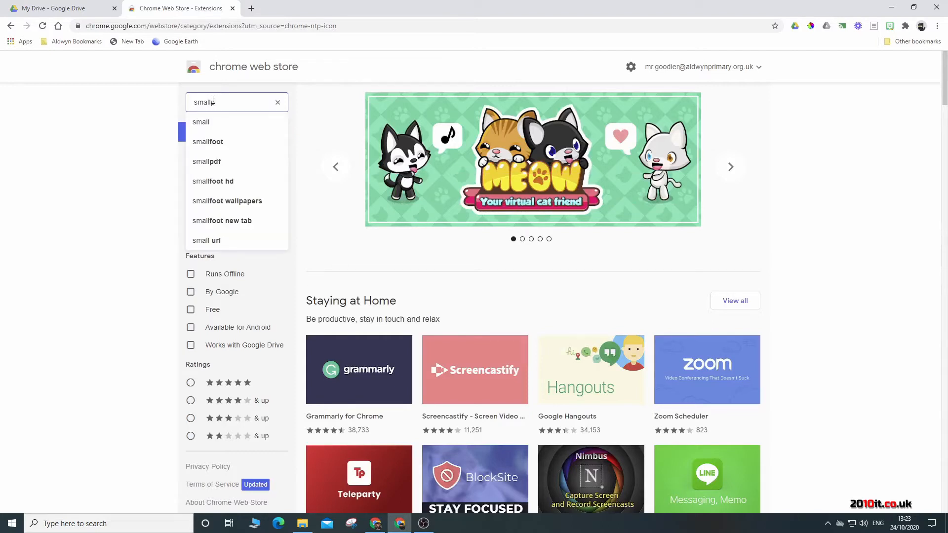
text(df)
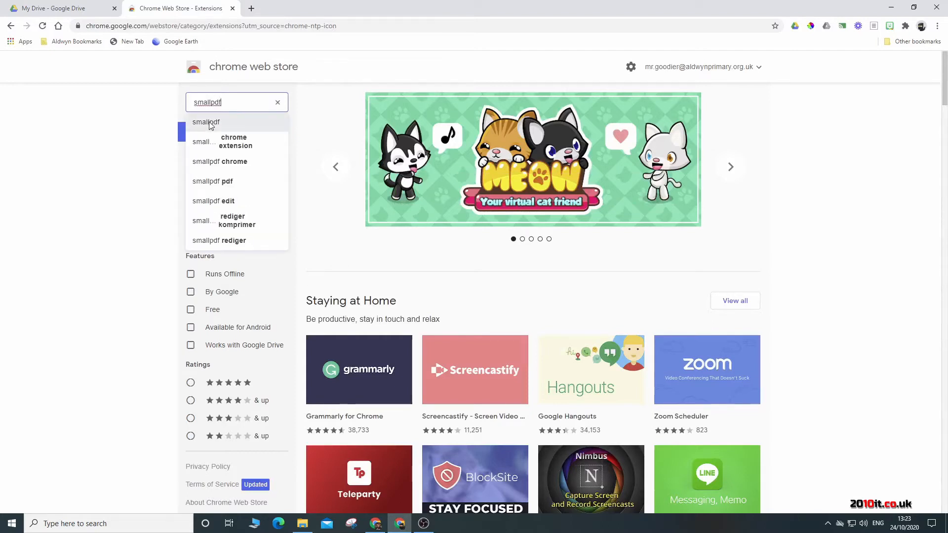
click(209, 121)
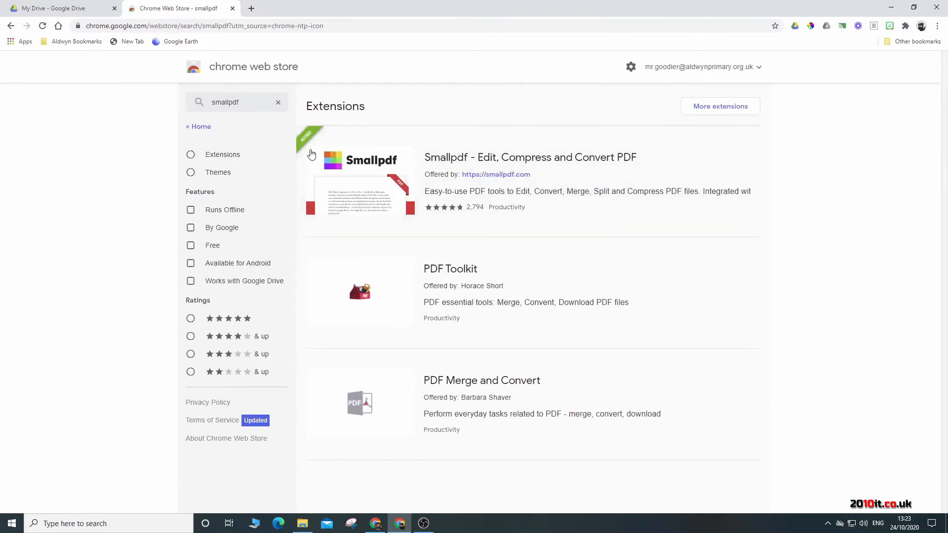
click(464, 161)
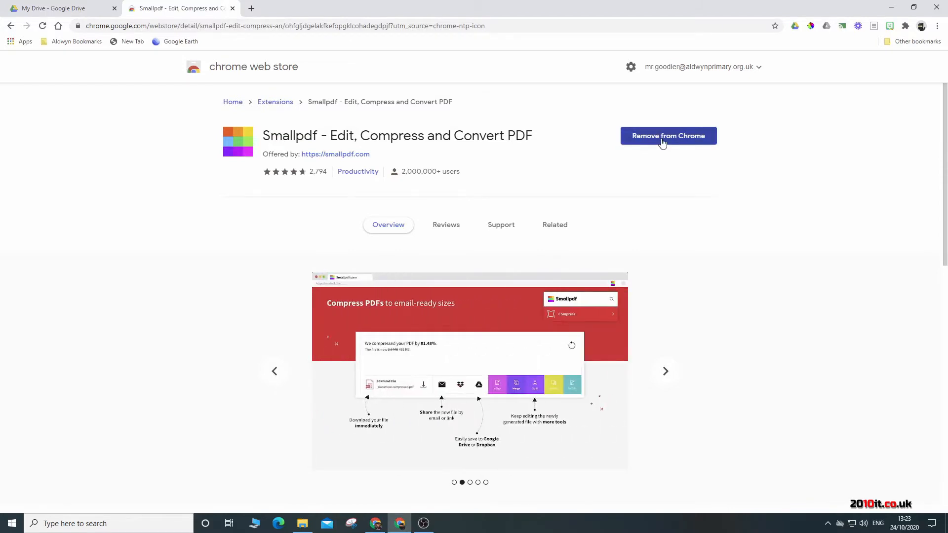
- In a new tab, search Google for chrome webstore and open the Chrome Web Store result
click(251, 8)
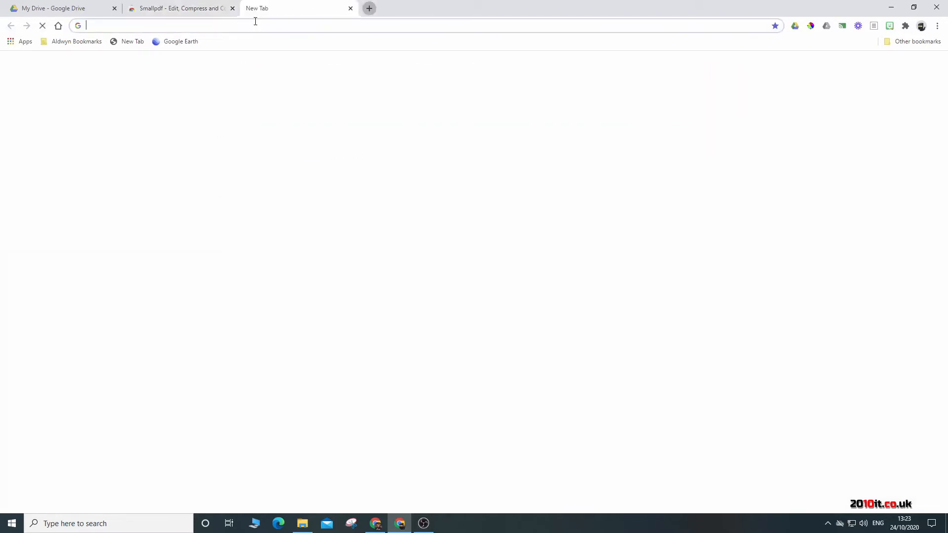
click(121, 26)
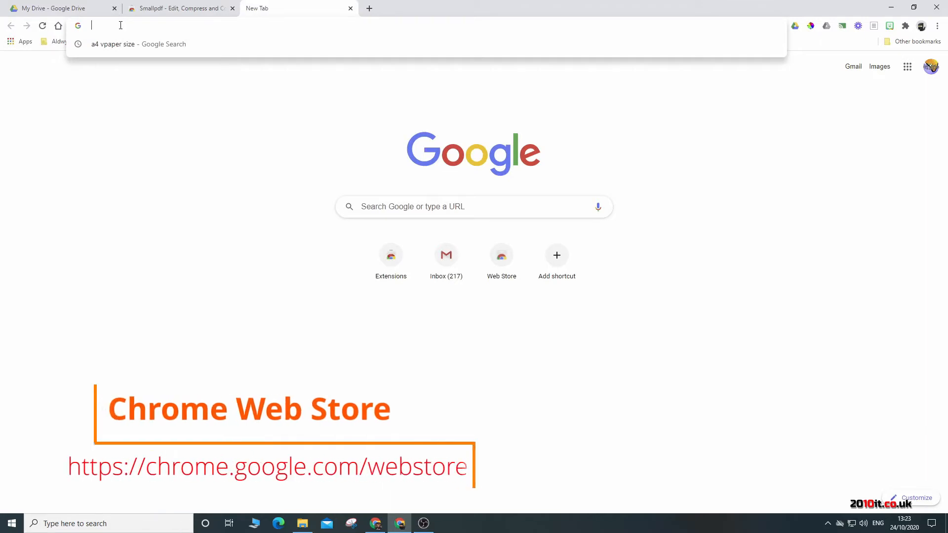
text(chrome we)
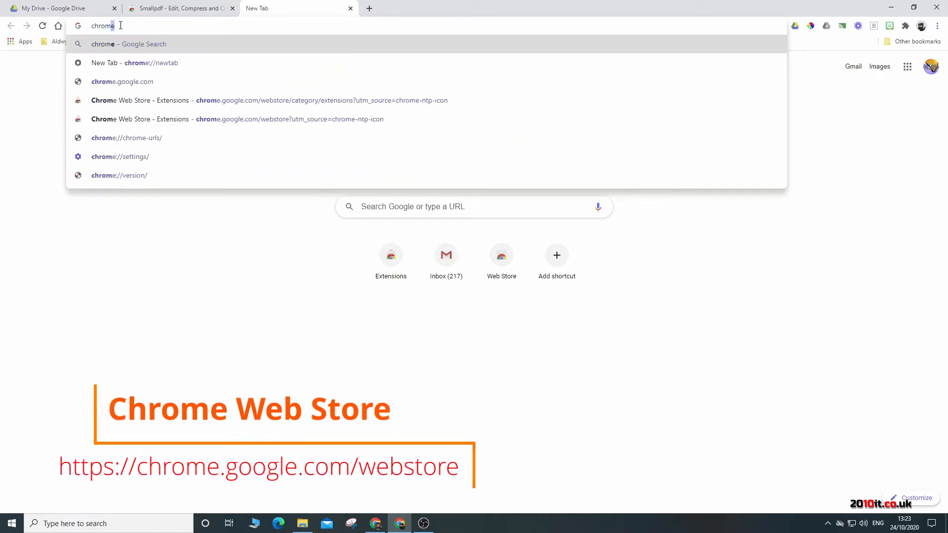
text(bstore)
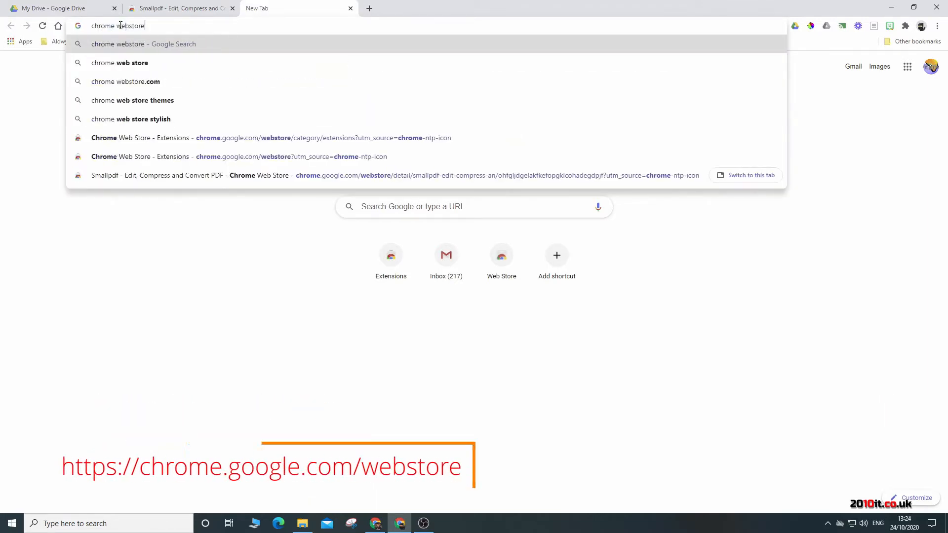
key(Return)
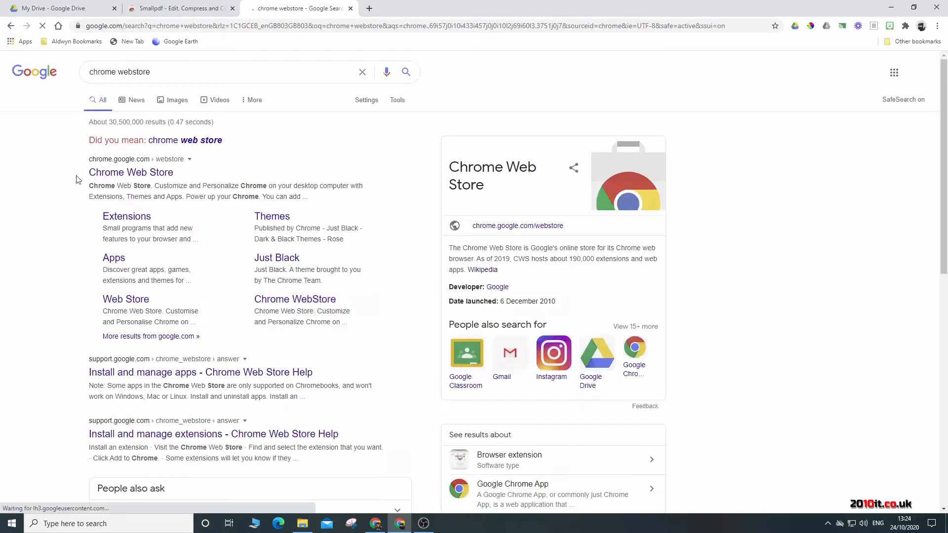
click(94, 173)
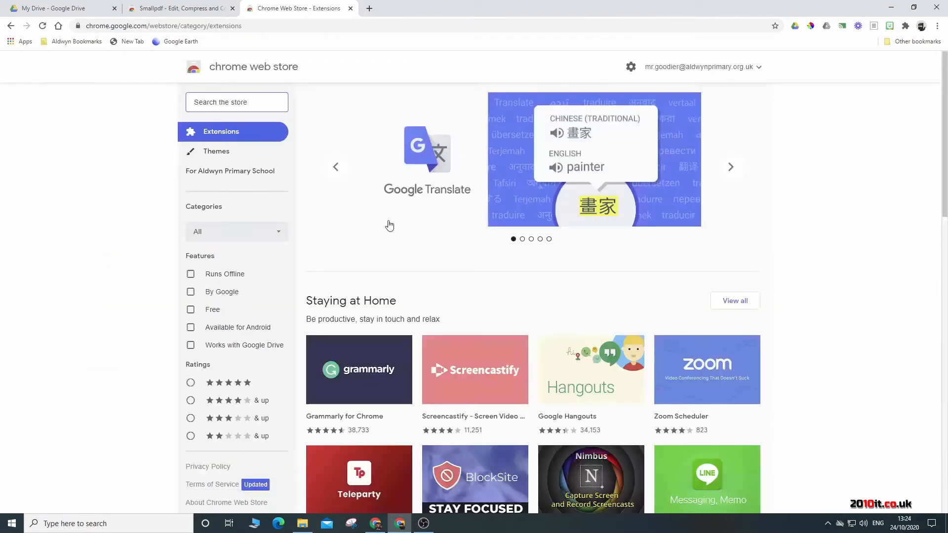
- Search the store for small pdf
click(233, 105)
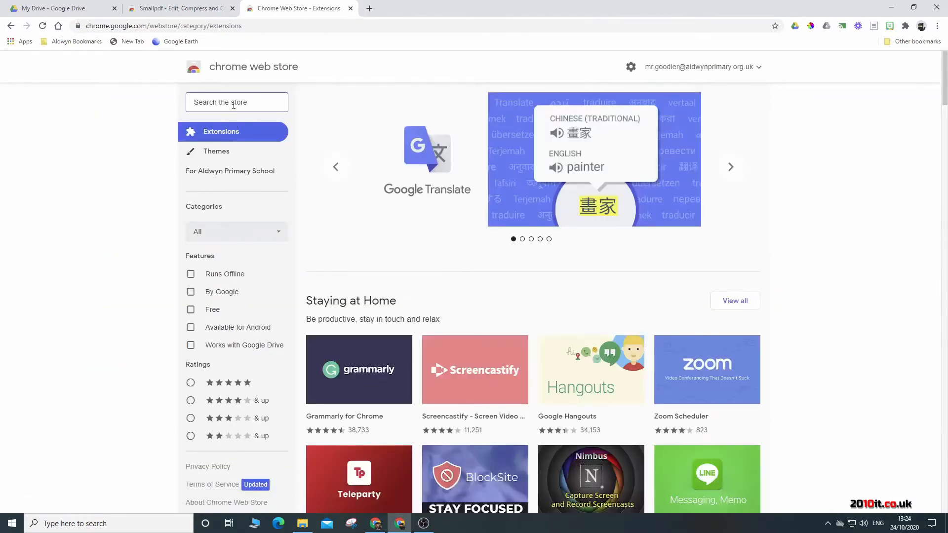
text(smapp)
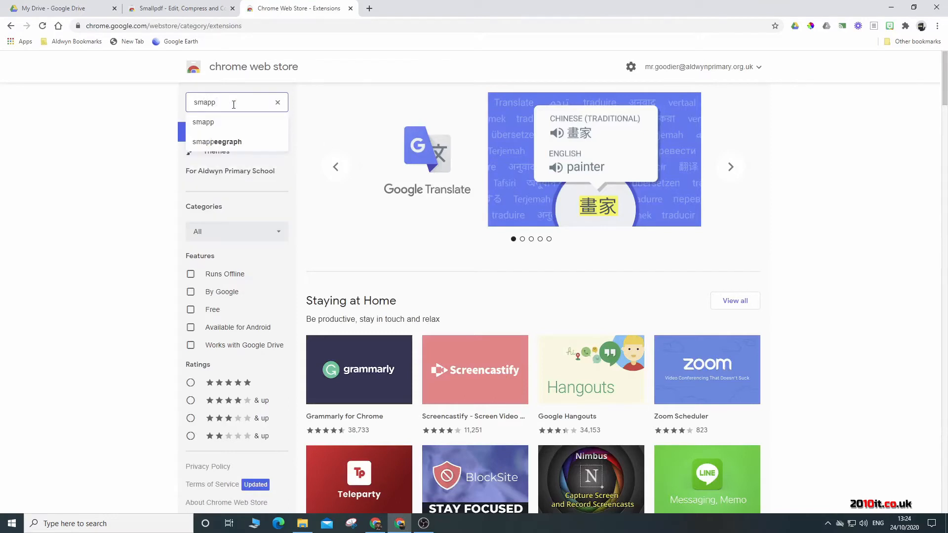
key(BackSpace)
key(BackSpace)
key(BackSpace)
text(a)
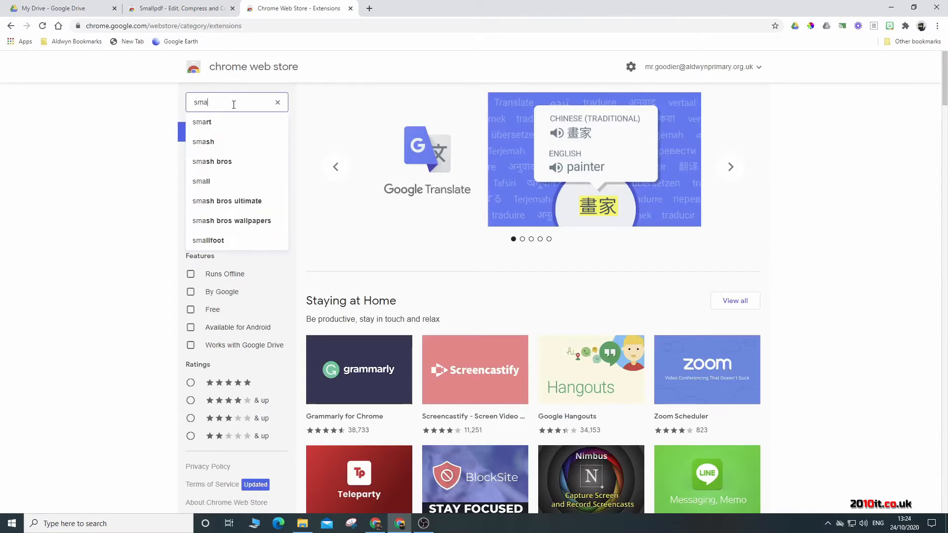
text(ll pd)
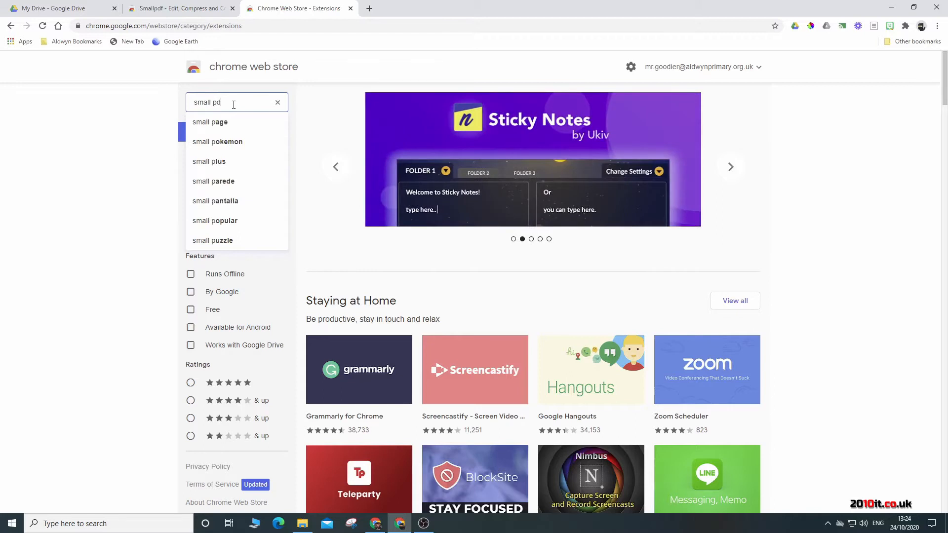
text(f)
key(Return)
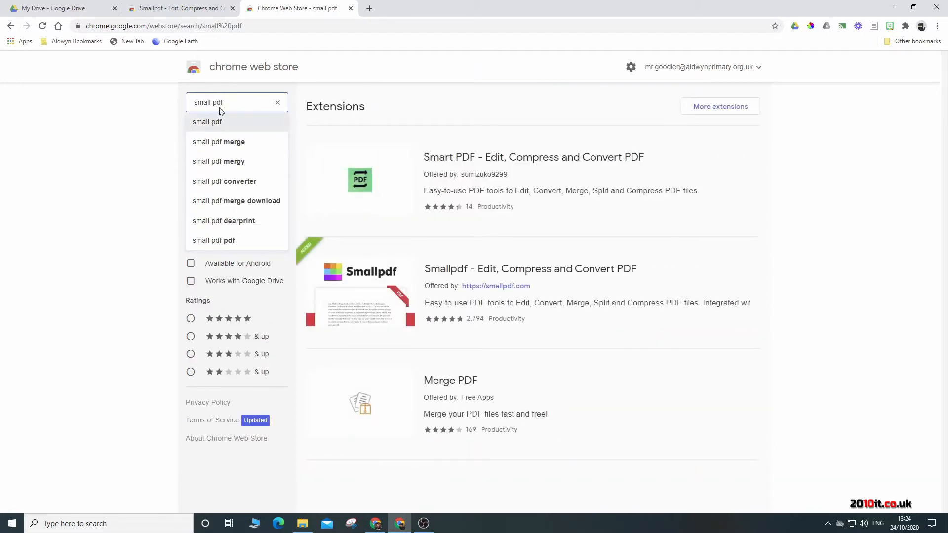
- Rerun the store search with the name written as one word, smallpdf
click(212, 102)
key(BackSpace)
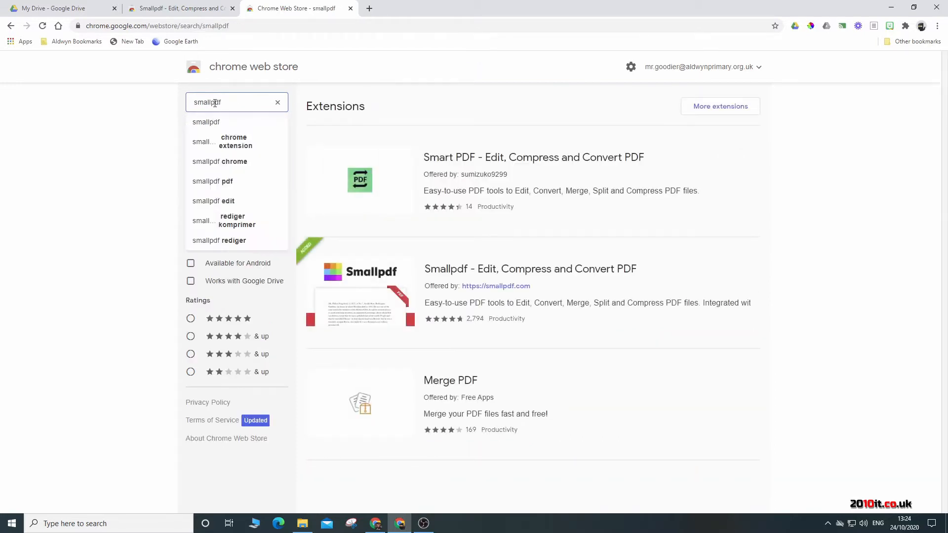
key(Return)
click(621, 192)
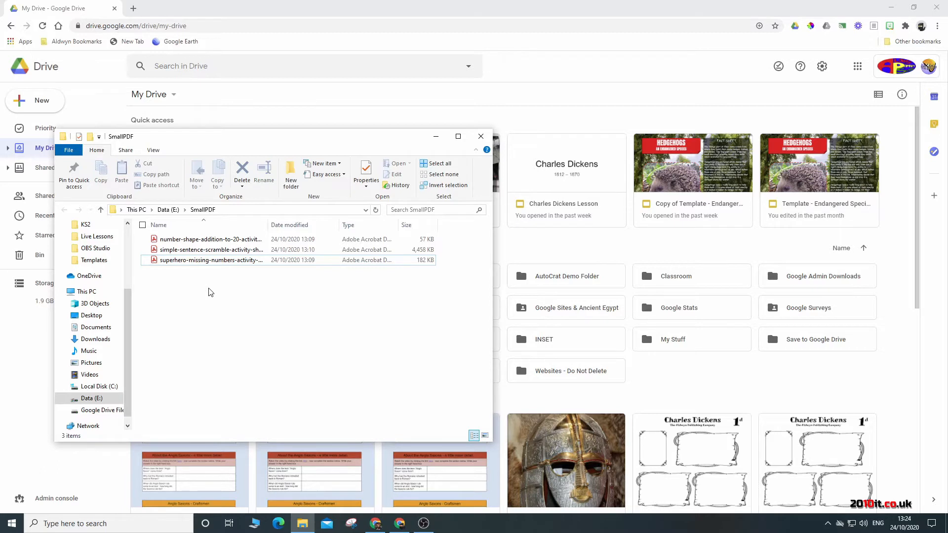
- Open simple-sentence-scramble-activity-sheet-_ver_2.pdf from the SmallPDF folder, examine its first two worksheet pages, and close it
double_click(212, 250)
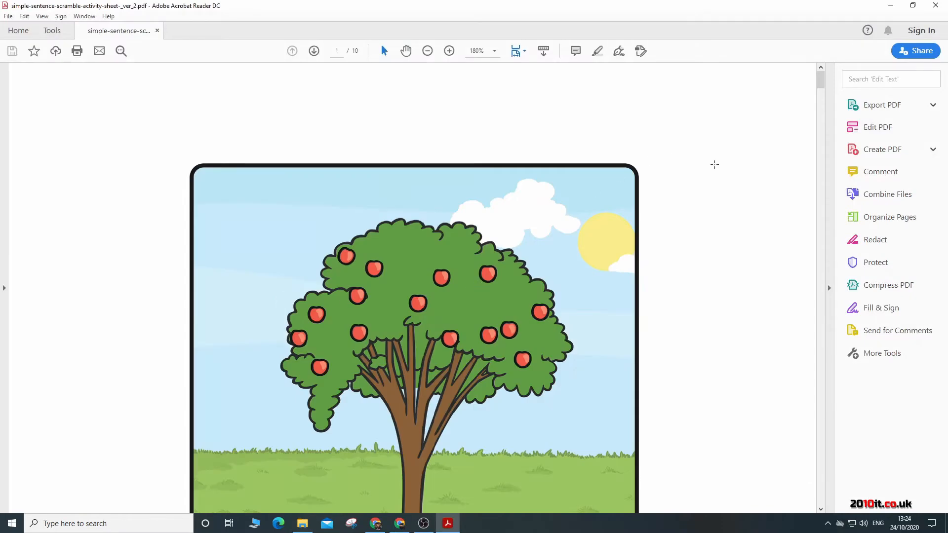
scroll(715, 164, down, 3)
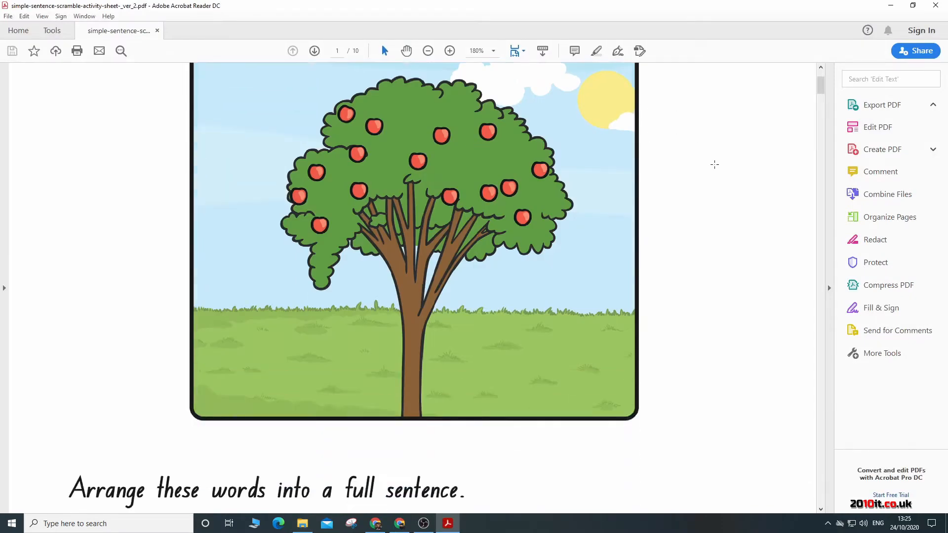
scroll(715, 164, down, 5)
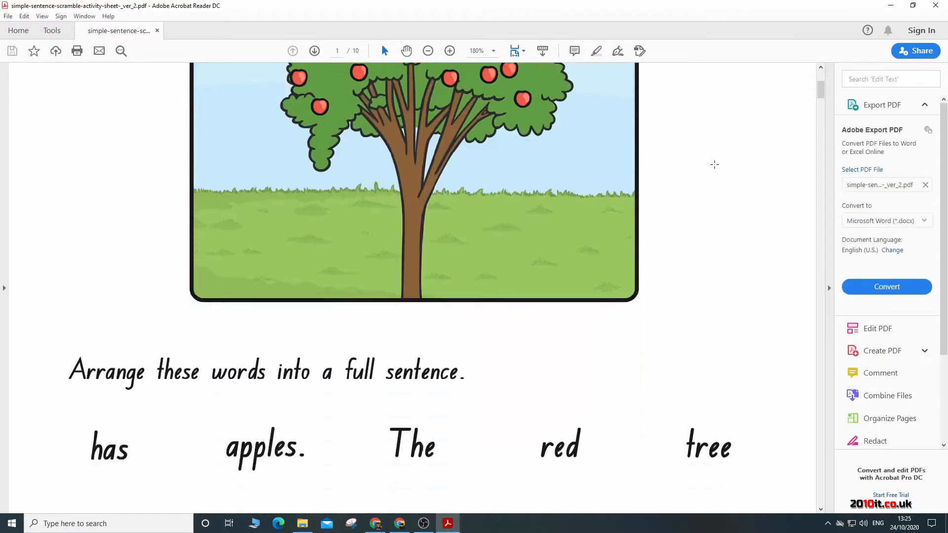
scroll(714, 165, down, 4)
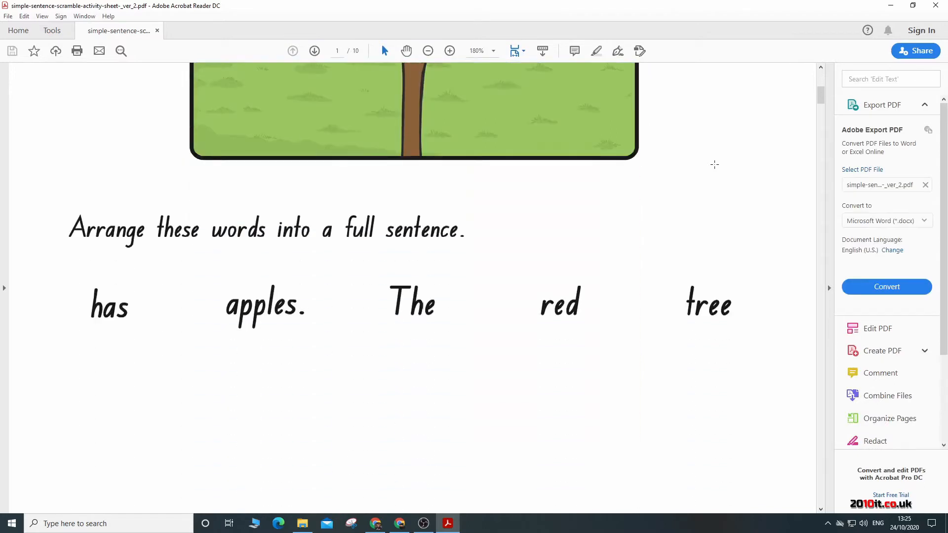
scroll(715, 165, down, 1)
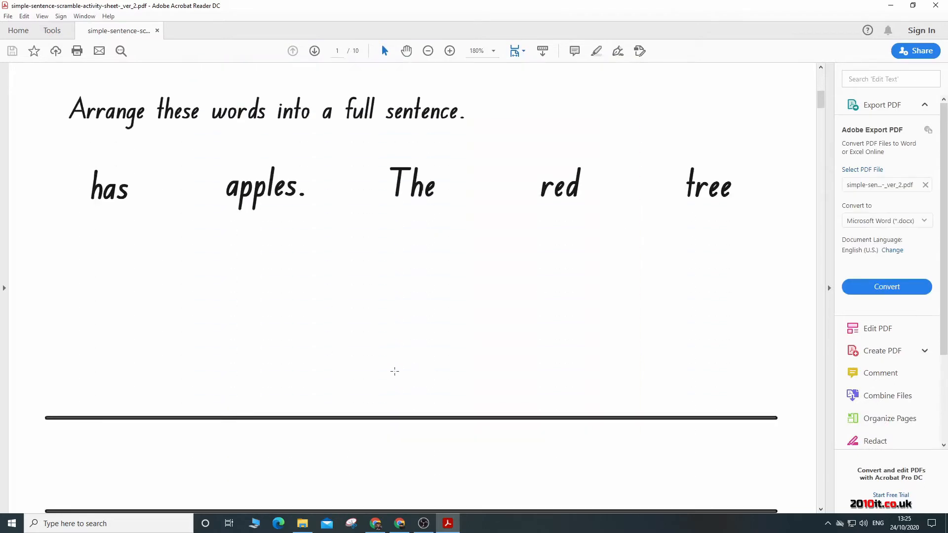
scroll(502, 339, down, 1)
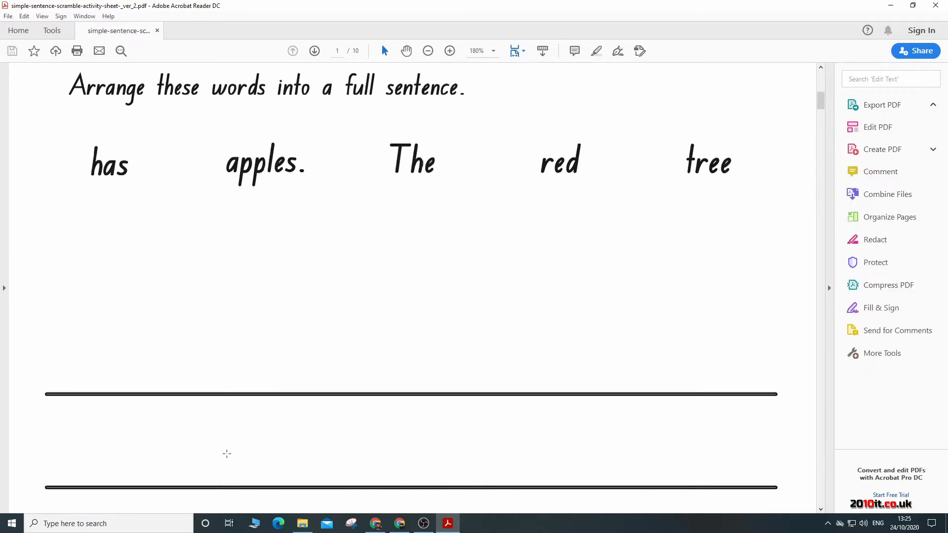
scroll(468, 286, down, 6)
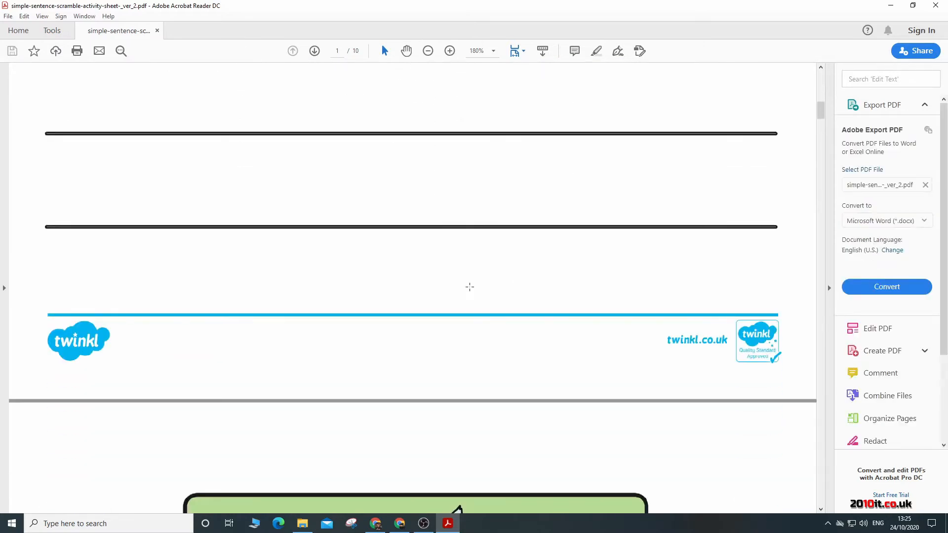
scroll(469, 287, down, 13)
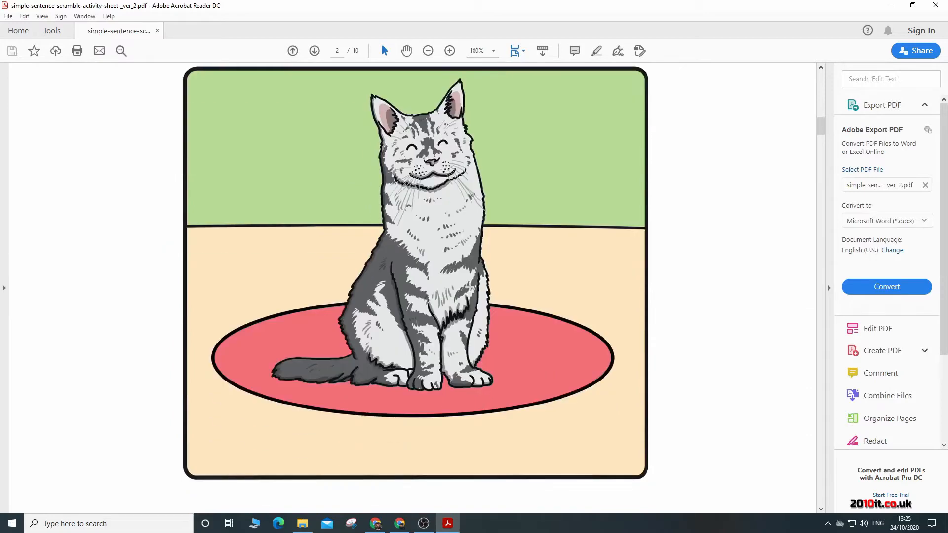
scroll(469, 287, down, 8)
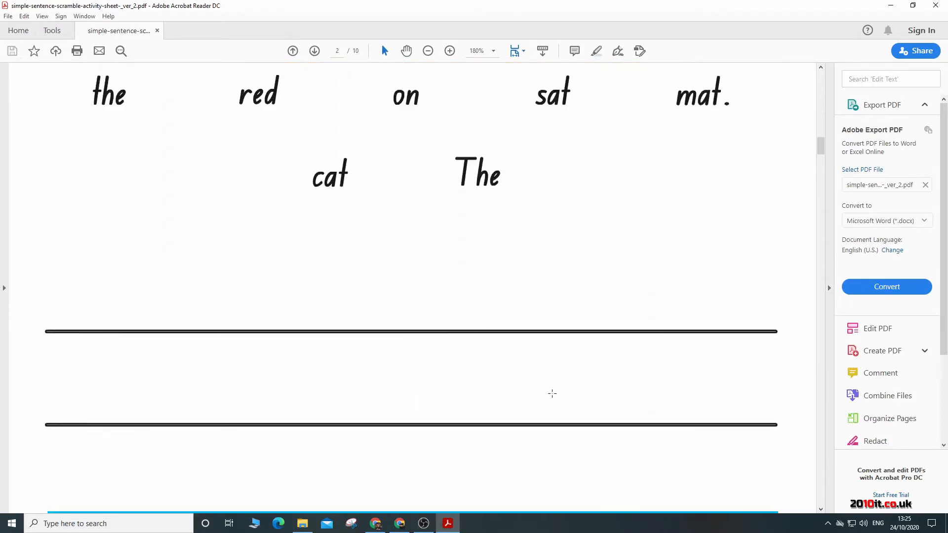
click(936, 5)
- Open superhero-missing-numbers-activity-sheet.pdf, examine its missing-number sums, then close it and minimise the SmallPDF folder window
double_click(220, 261)
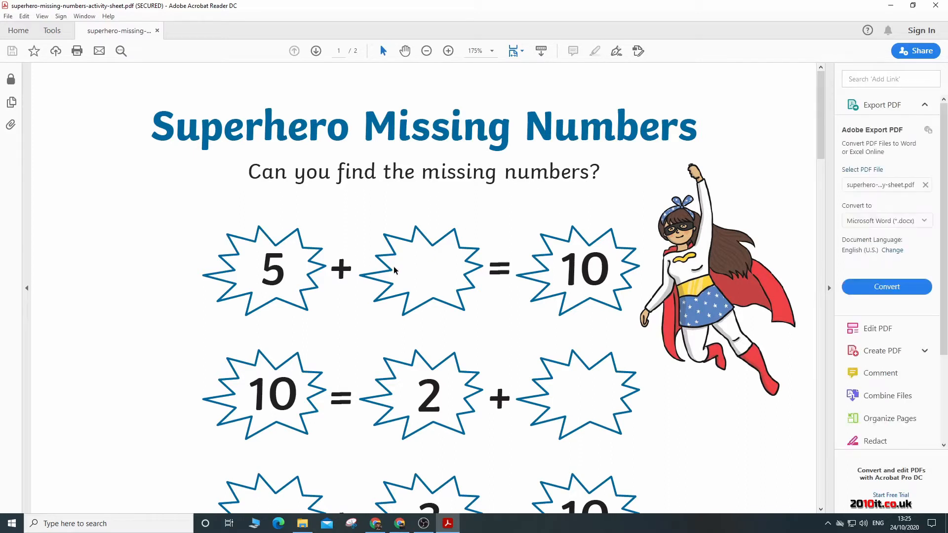
scroll(480, 213, down, 1)
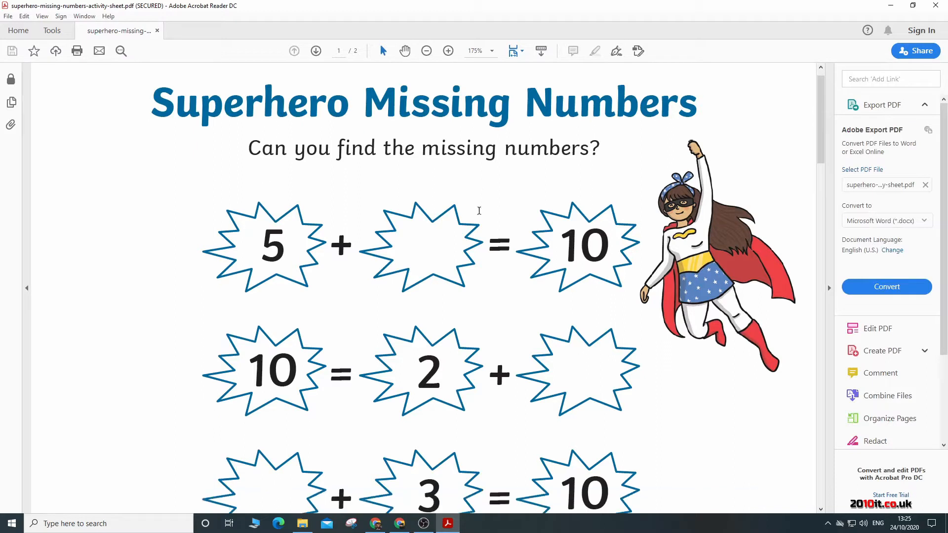
scroll(431, 237, down, 2)
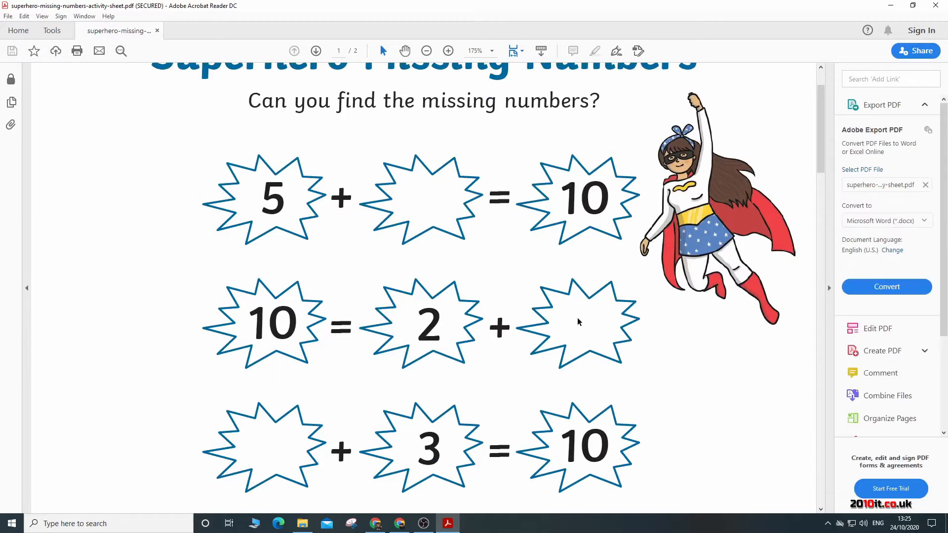
scroll(489, 228, down, 1)
scroll(490, 231, down, 2)
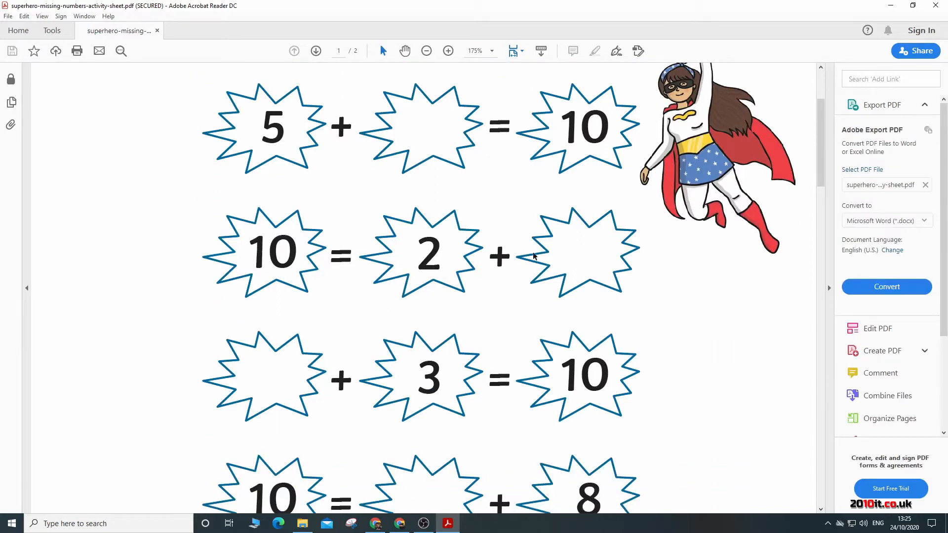
scroll(503, 247, down, 3)
scroll(502, 246, down, 5)
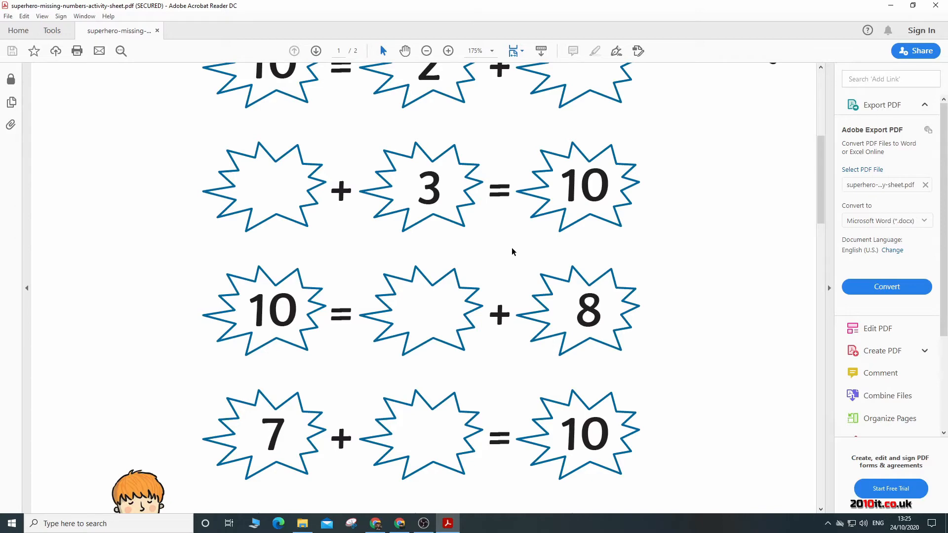
click(935, 6)
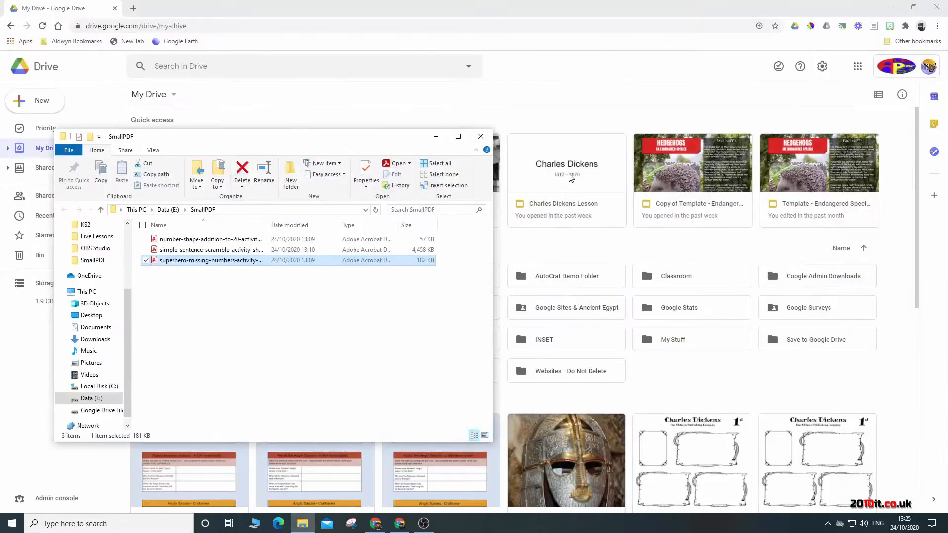
click(437, 137)
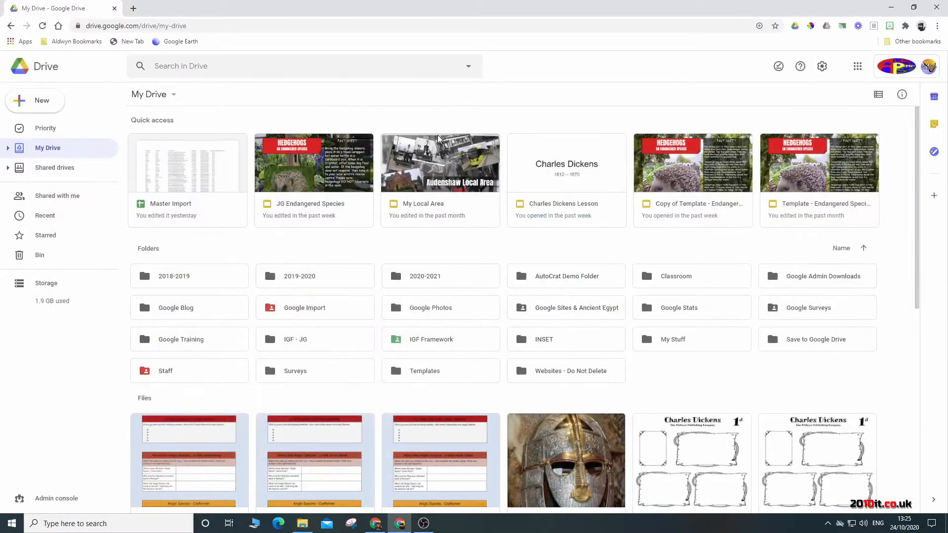
- Launch the Smallpdf extension from the browser's installed extensions and open its PDF to JPG converter
click(906, 26)
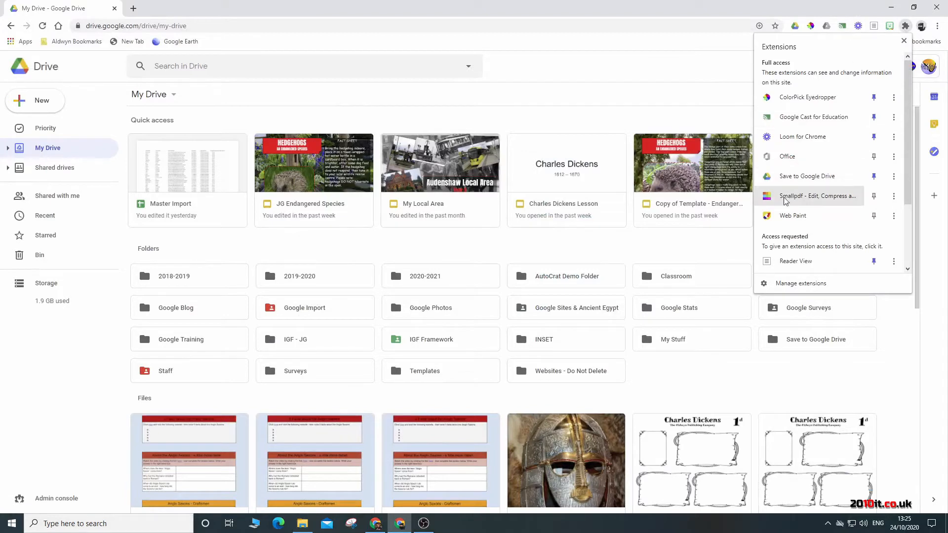
click(810, 197)
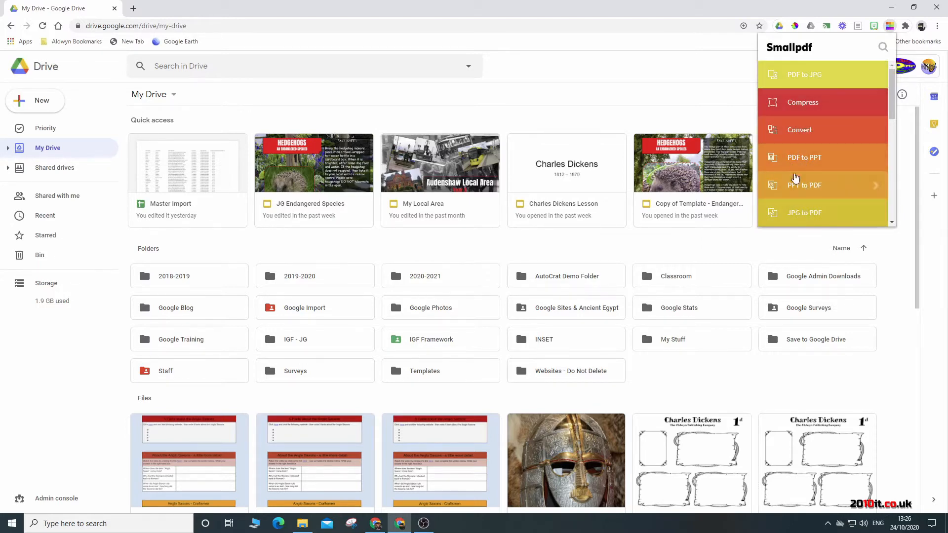
mouse_move(891, 94)
mouse_down()
mouse_move(888, 150)
mouse_move(889, 91)
mouse_up()
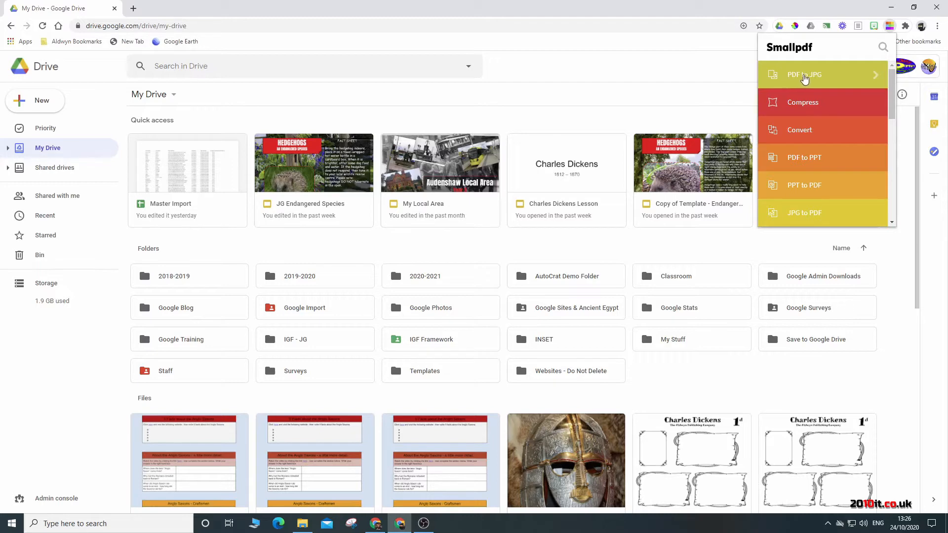
click(804, 75)
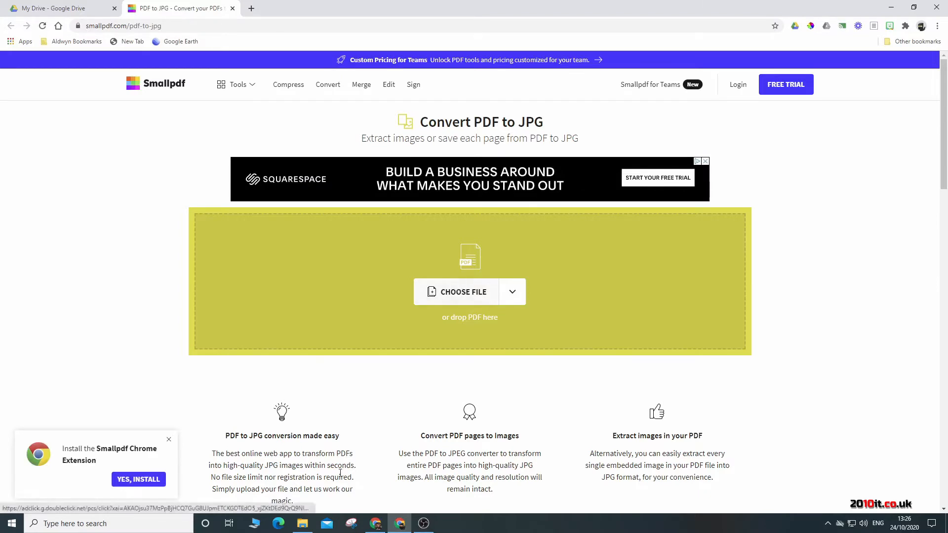
- Load the simple-sentence-scramble PDF from the SmallPDF folder into the converter and convert its entire pages to JPG
click(302, 523)
click(222, 251)
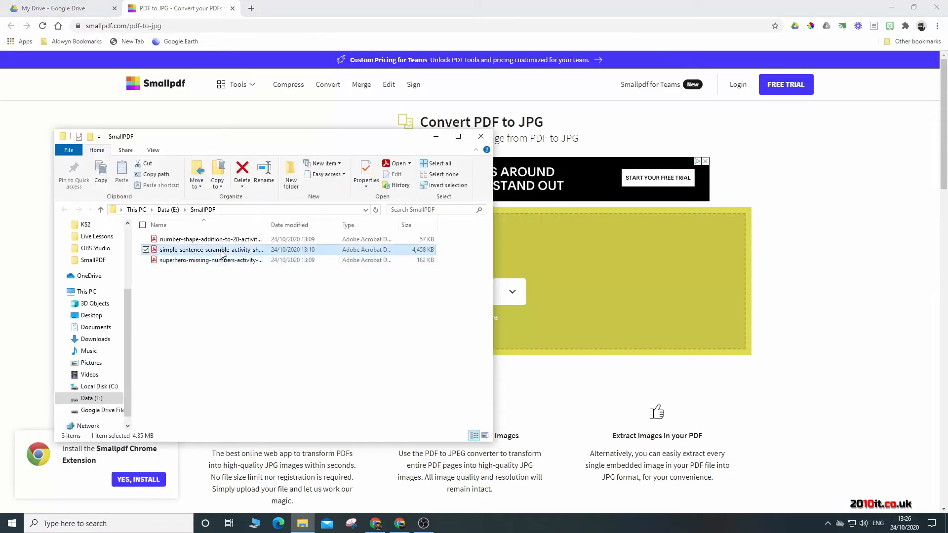
drag(222, 251, 601, 293)
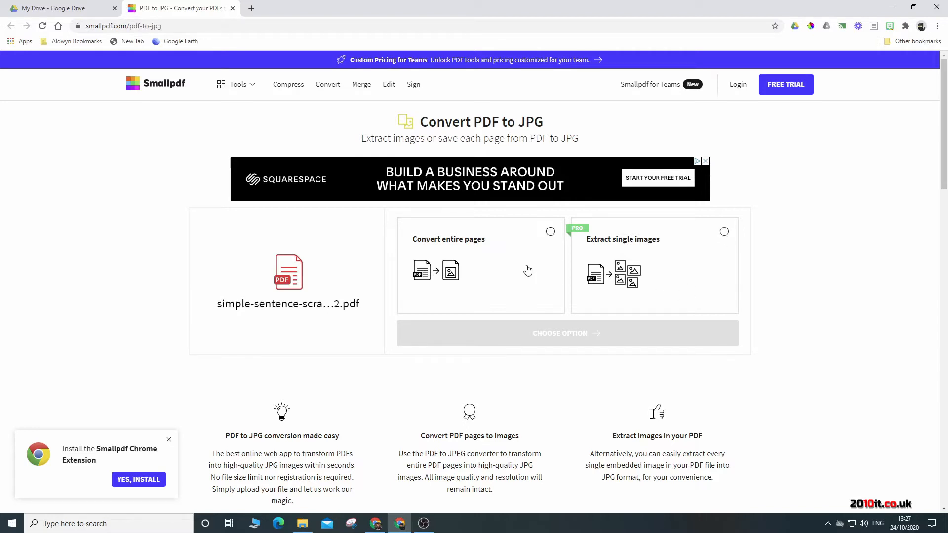
click(549, 233)
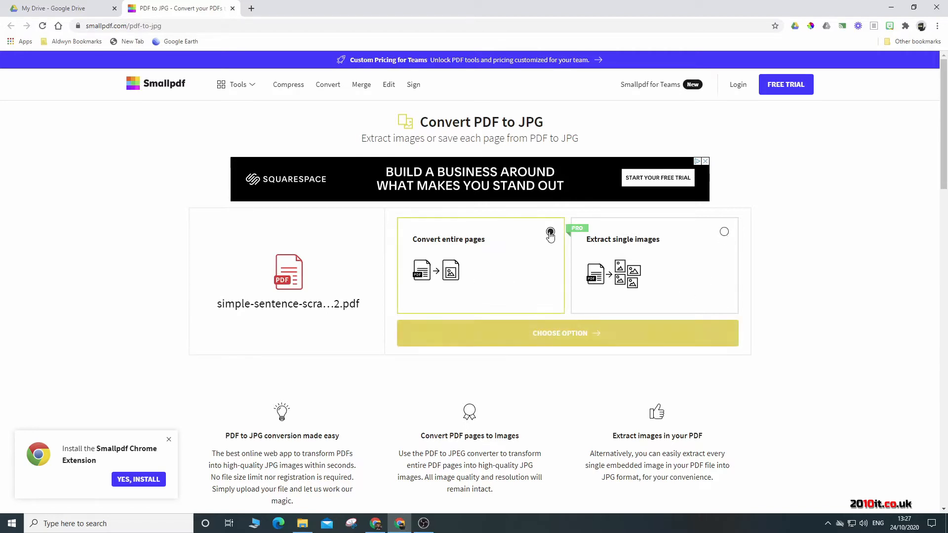
click(555, 346)
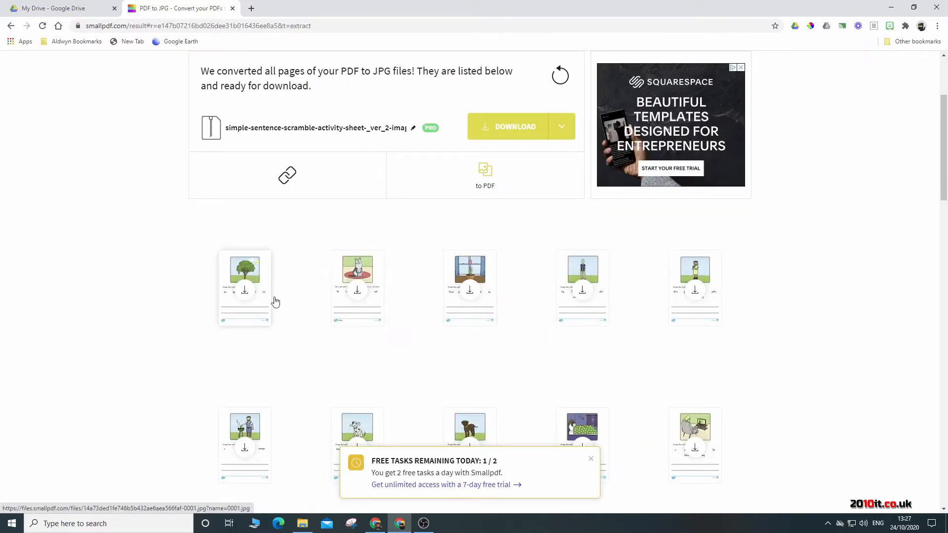
- Look over the converted page thumbnails and save the first page, the apple tree, as 0001.jpg in the SmallPDF folder on Data (E:)
scroll(803, 314, down, 2)
scroll(801, 313, down, 2)
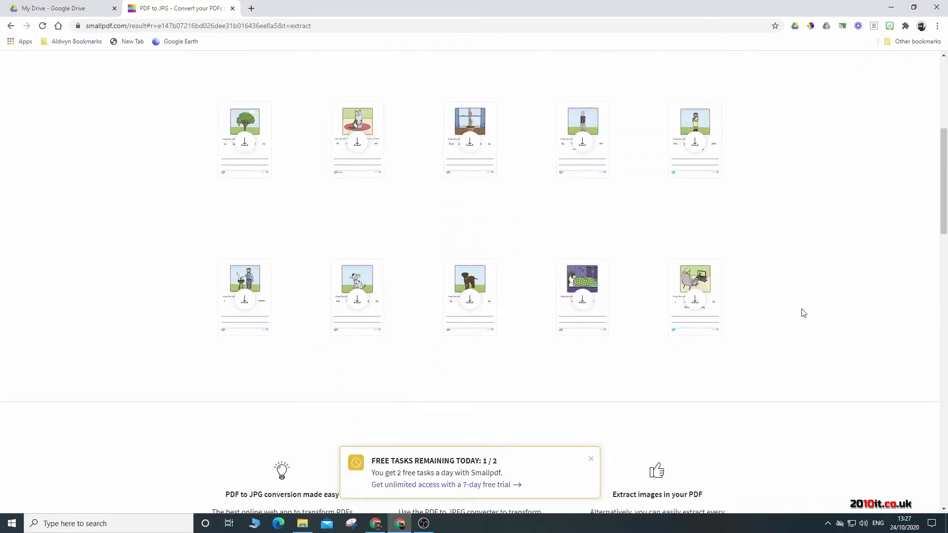
scroll(801, 313, up, 3)
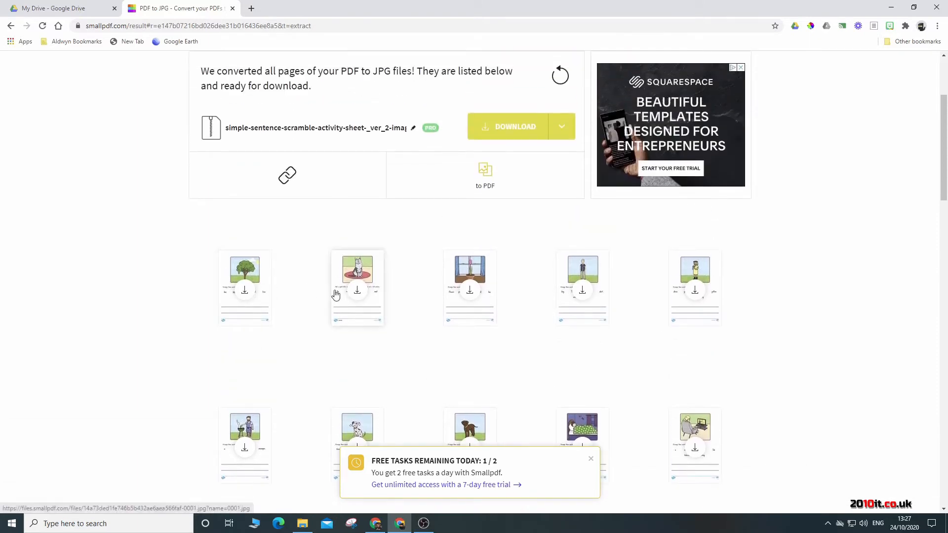
scroll(767, 326, down, 3)
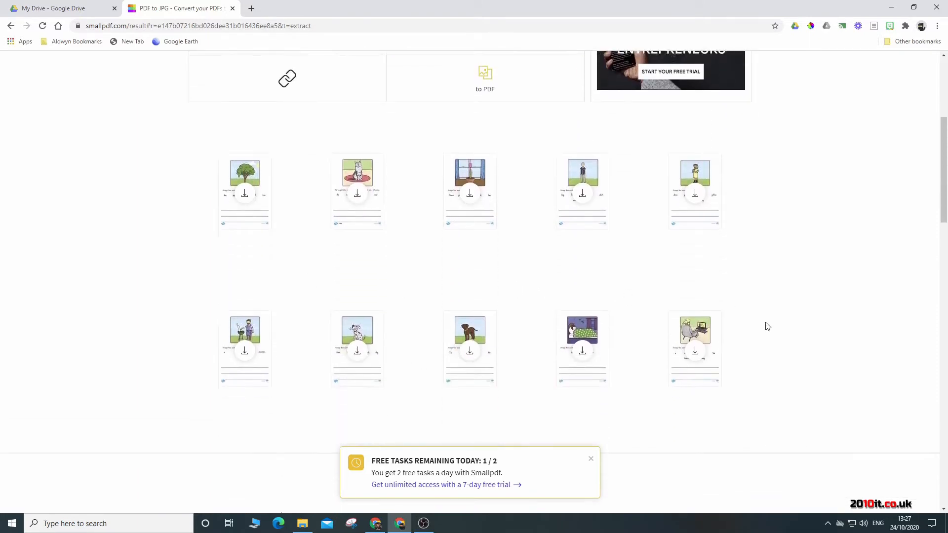
scroll(767, 326, up, 2)
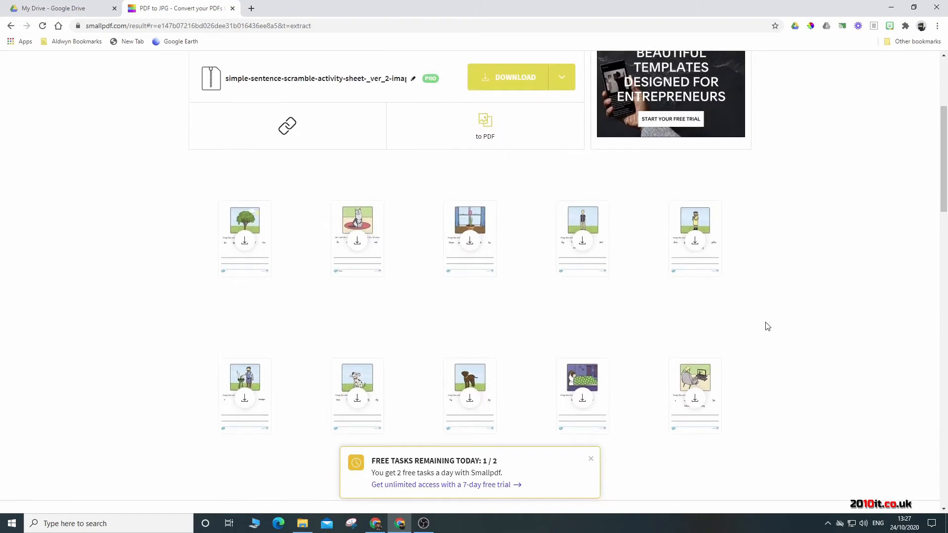
click(244, 244)
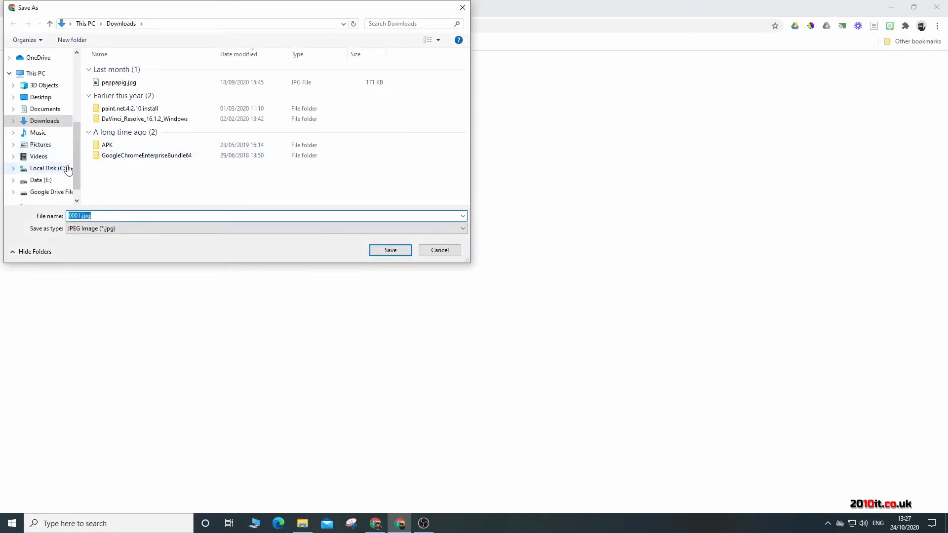
click(44, 180)
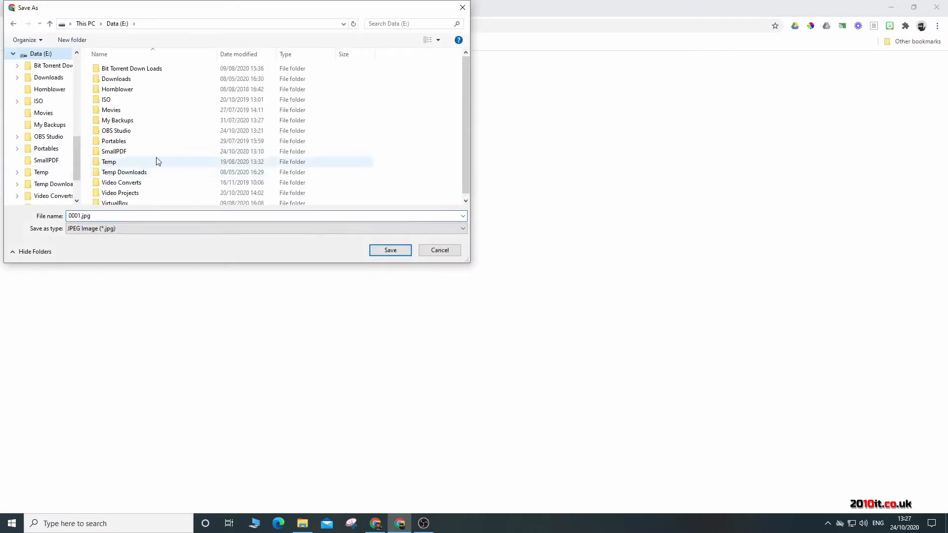
double_click(114, 152)
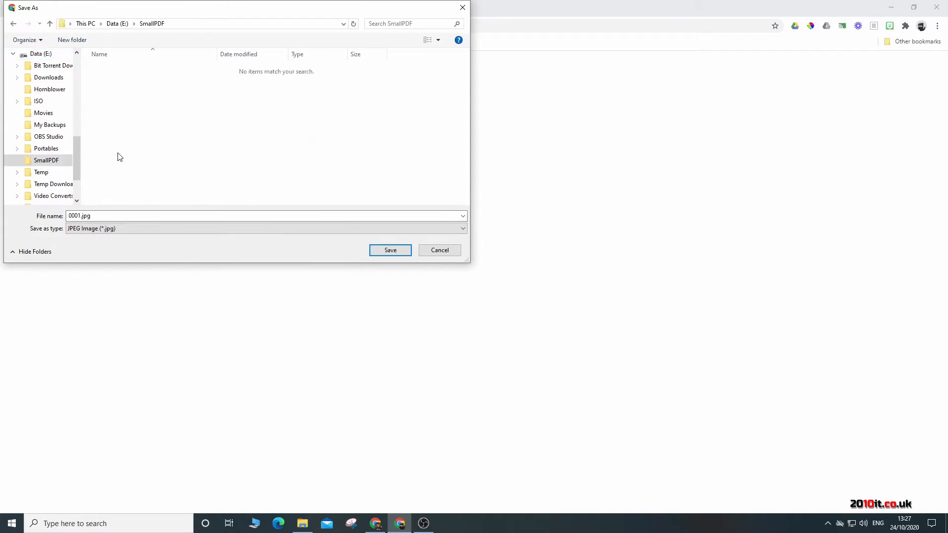
click(390, 251)
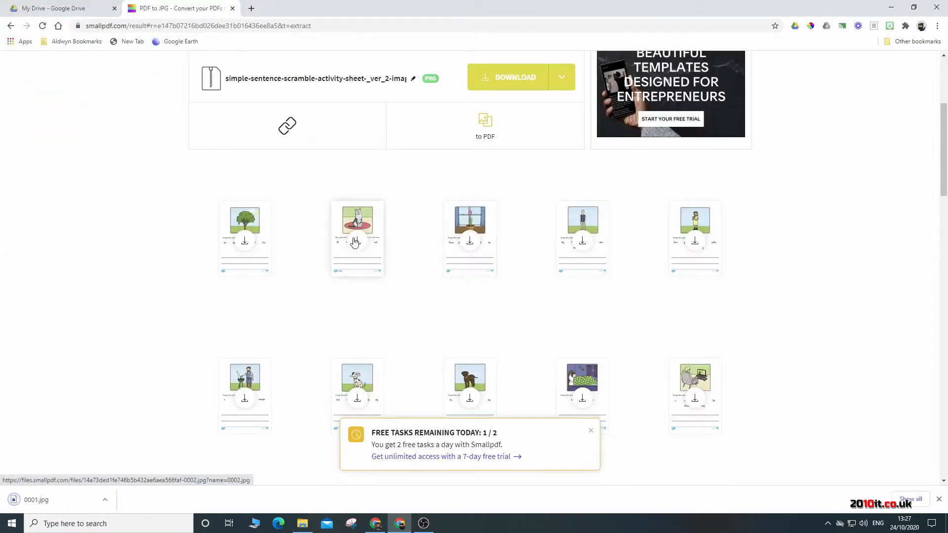
- Save the second to fifth converted pages as 0002.jpg, 0003.jpg, 0004.jpg and 0005.jpg in the same SmallPDF folder
click(354, 242)
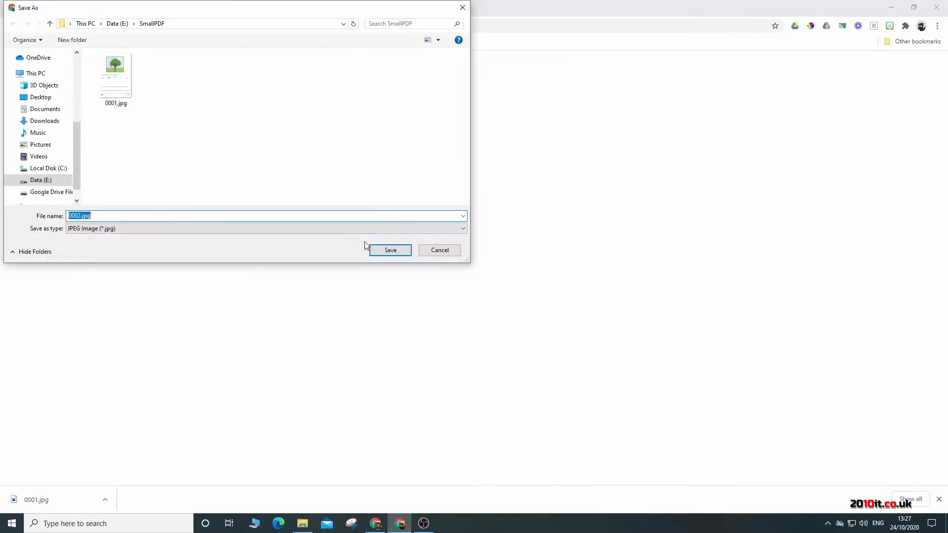
click(389, 250)
click(469, 242)
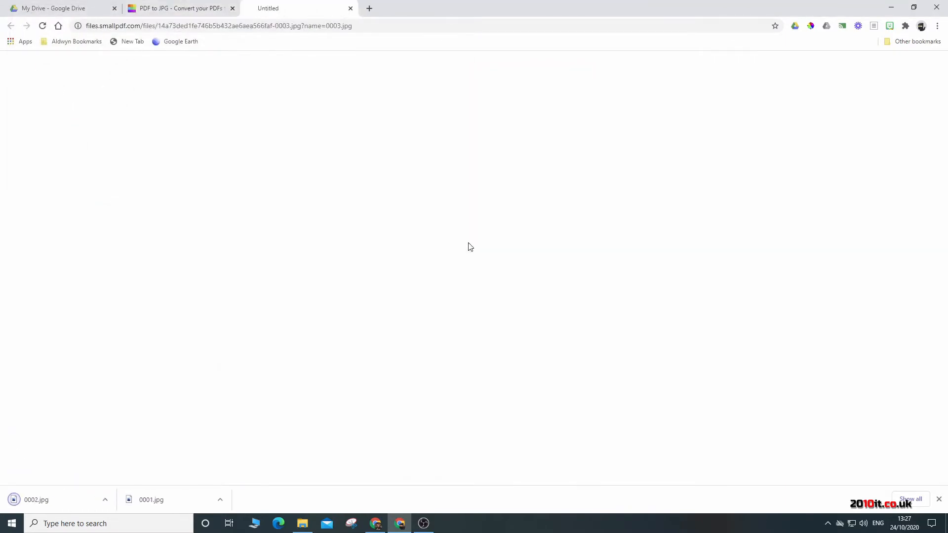
click(389, 250)
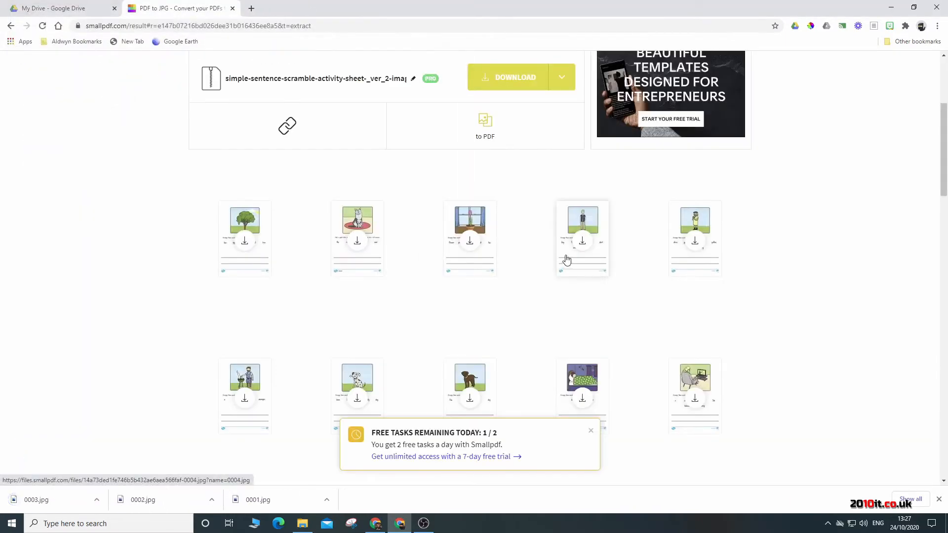
click(583, 242)
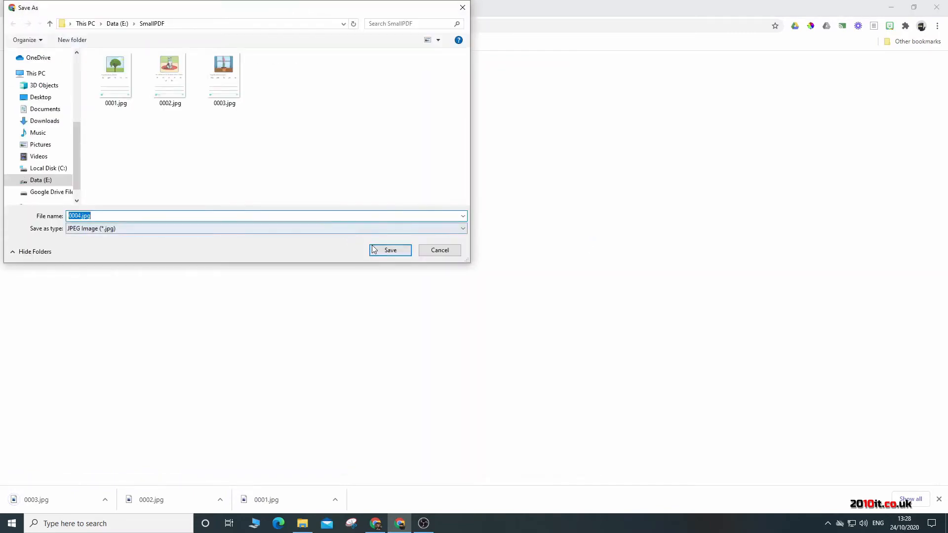
click(390, 250)
click(706, 246)
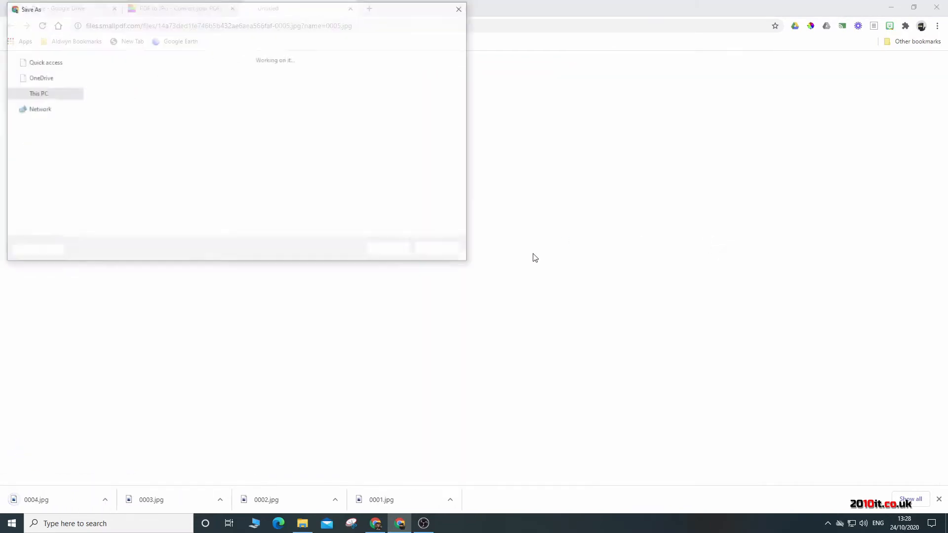
click(389, 250)
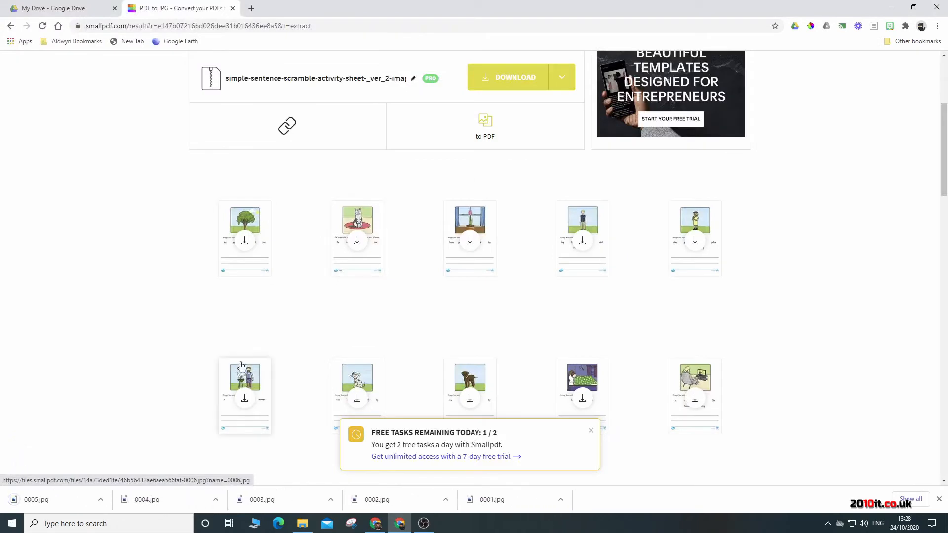
- Save the remaining five converted pages as 0006.jpg through 0010.jpg in the SmallPDF folder
click(245, 396)
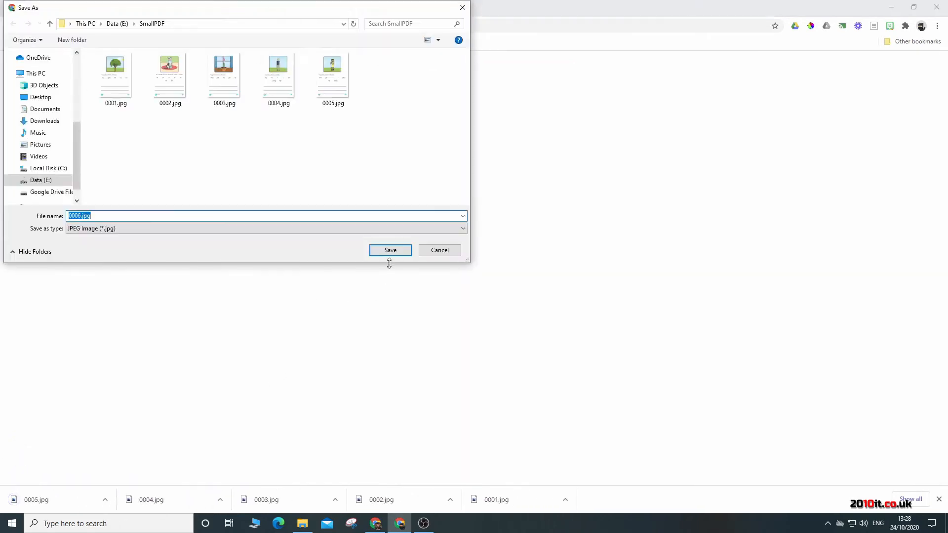
click(390, 250)
click(352, 396)
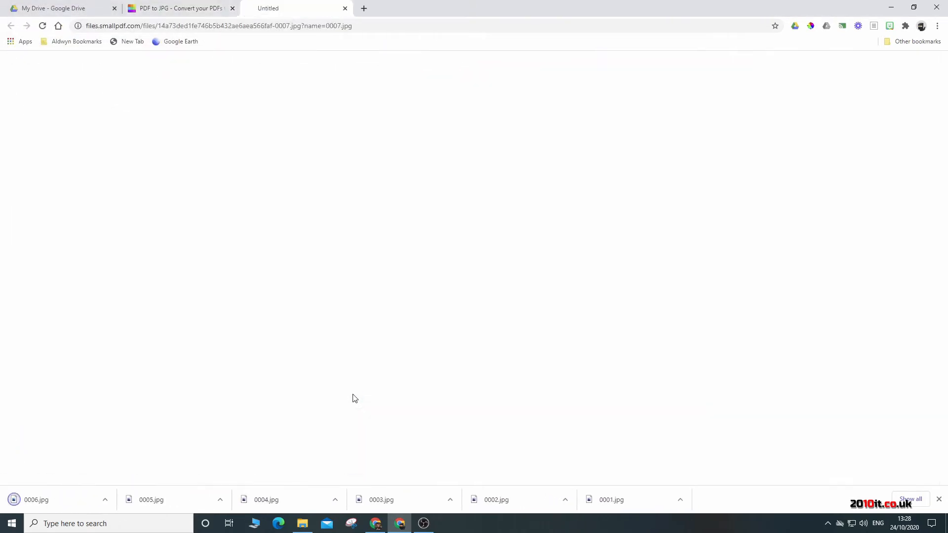
click(390, 251)
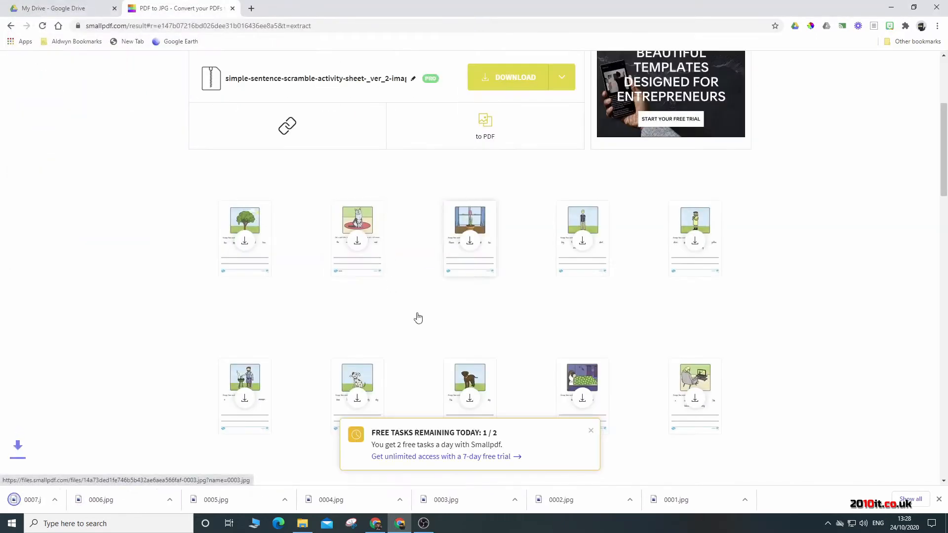
click(472, 401)
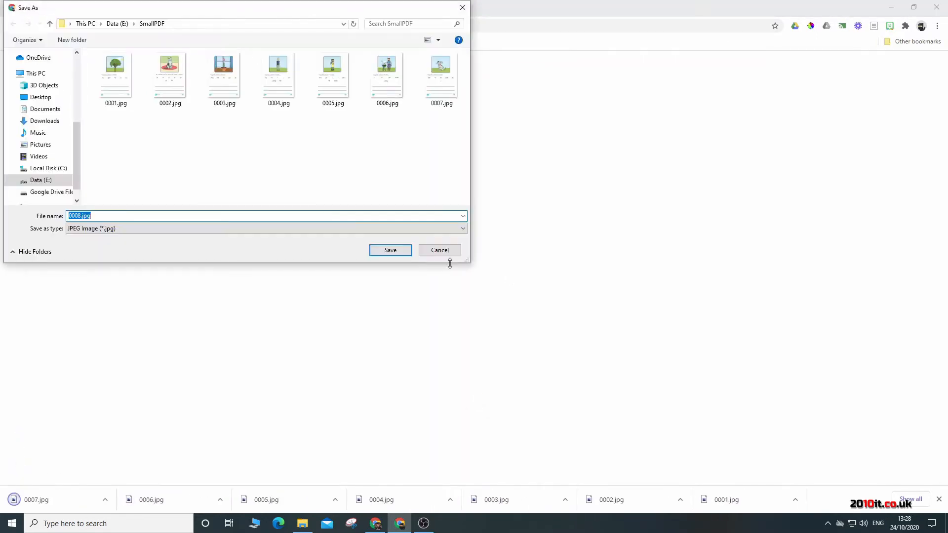
click(399, 251)
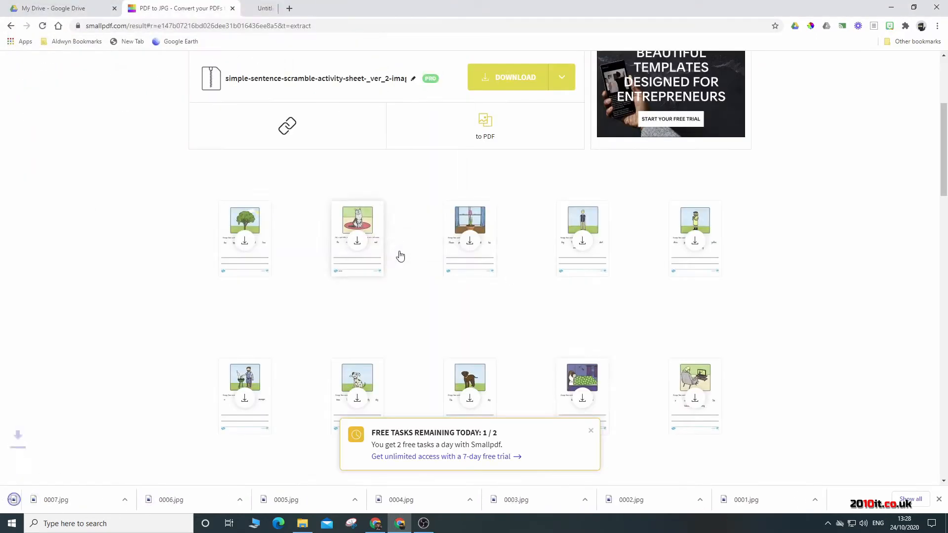
click(580, 398)
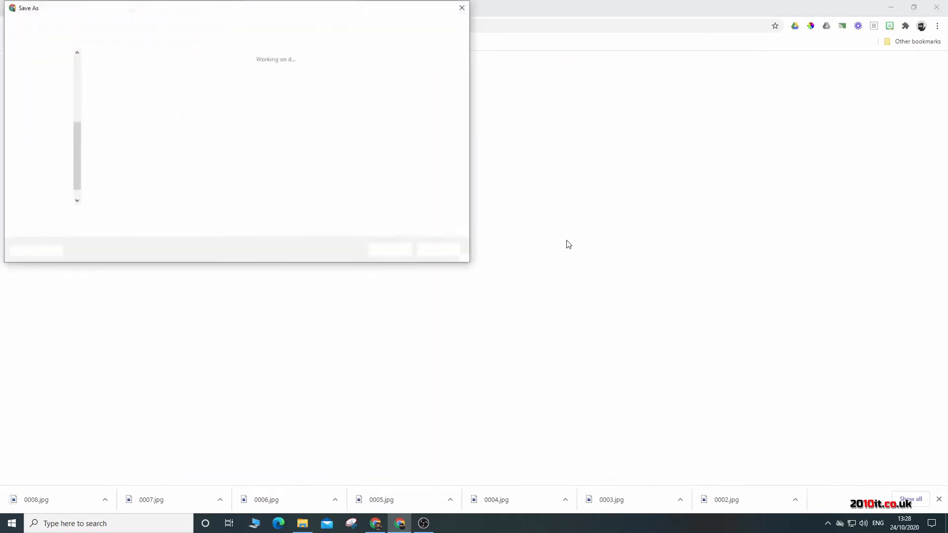
click(391, 251)
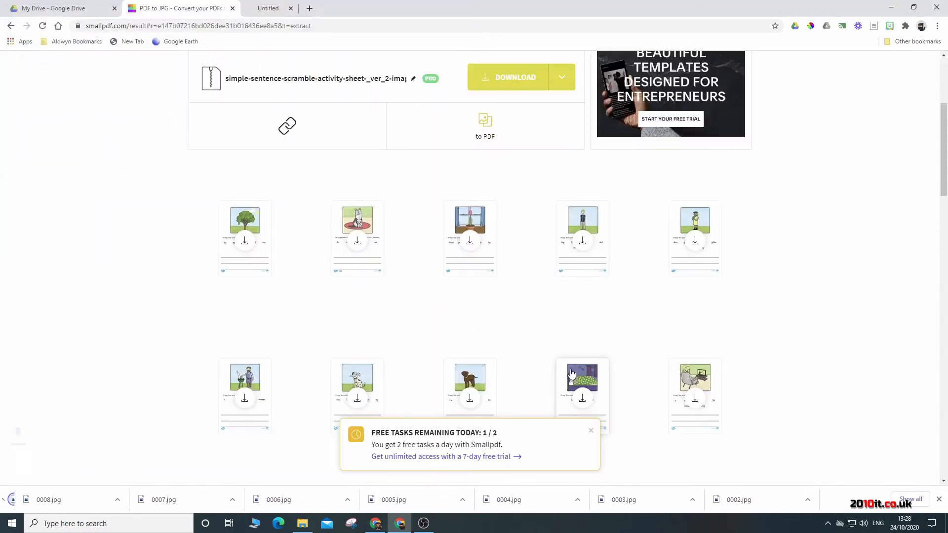
click(695, 398)
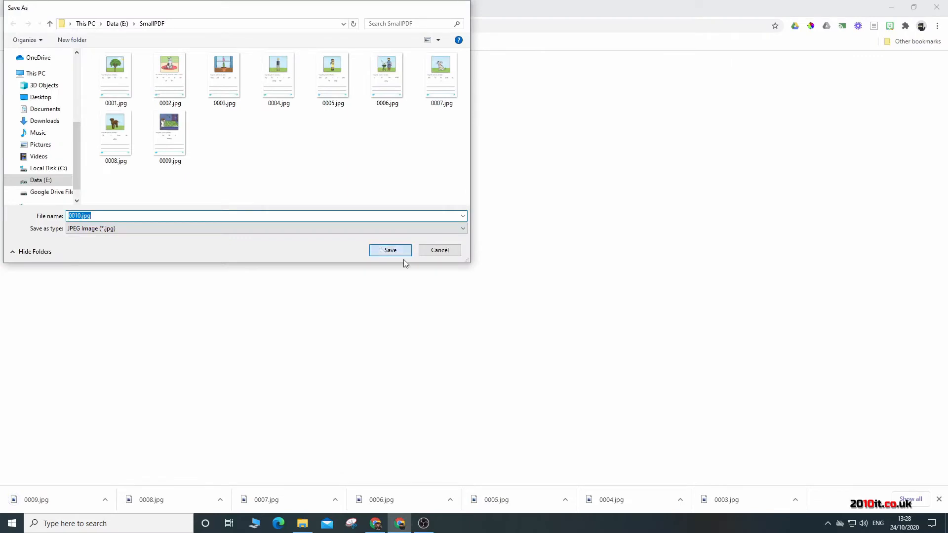
click(403, 254)
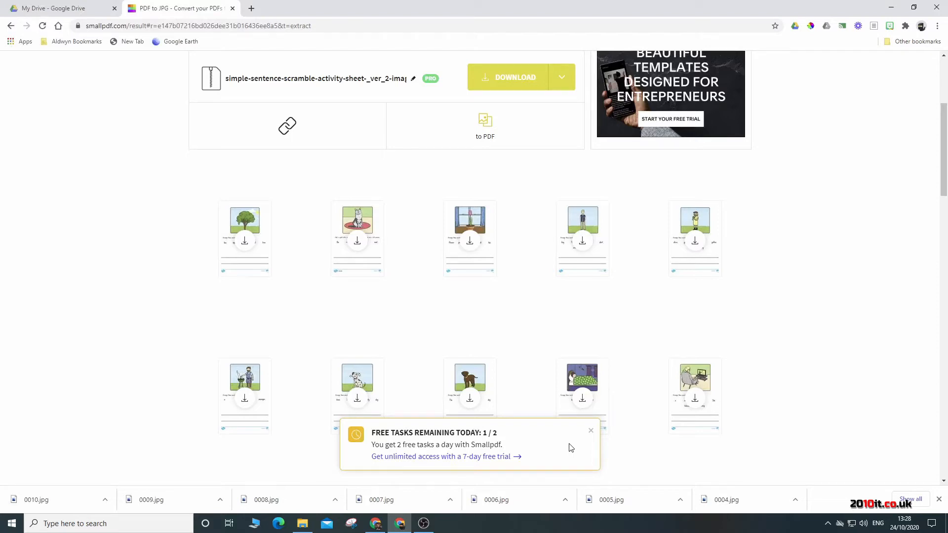
- Open 0001.jpg from the SmallPDF folder in File Explorer and look through the saved page images up to 0006.jpg
click(304, 523)
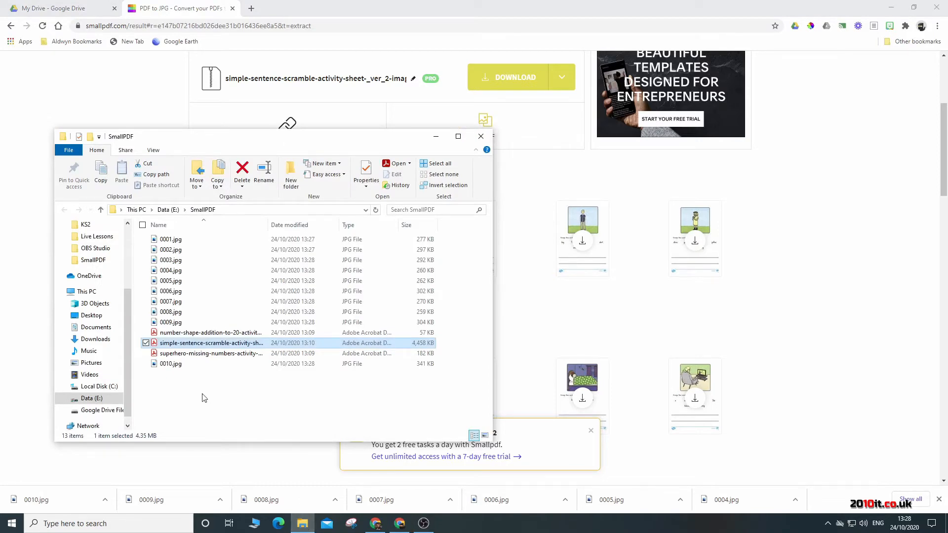
double_click(172, 240)
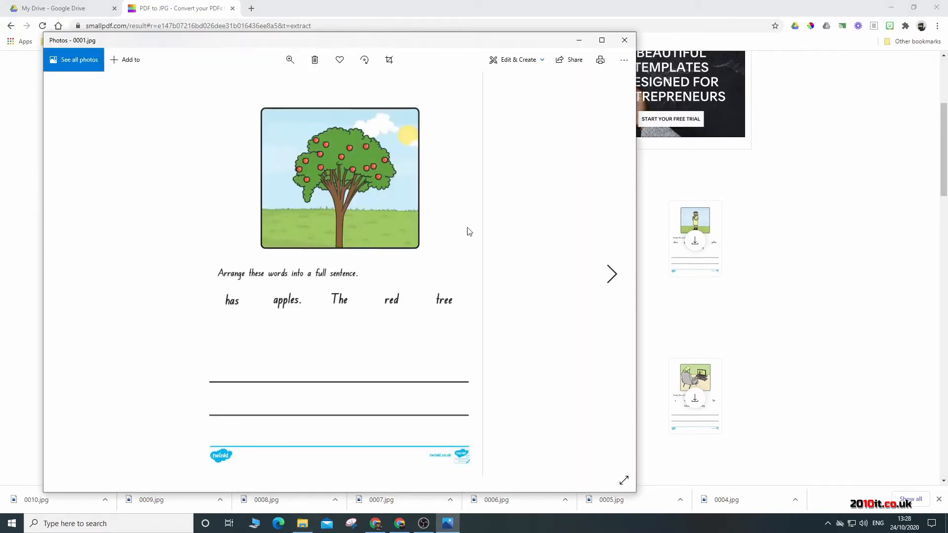
click(611, 274)
click(612, 274)
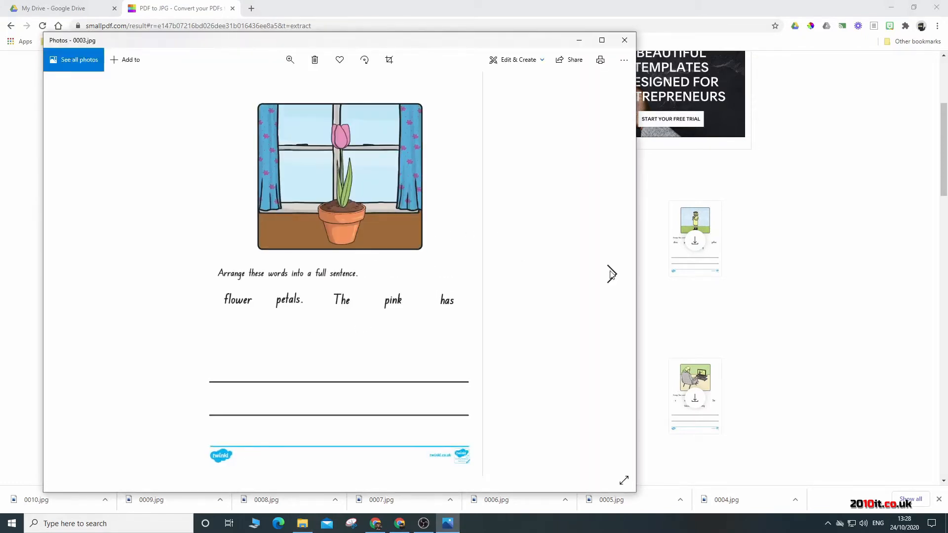
click(611, 274)
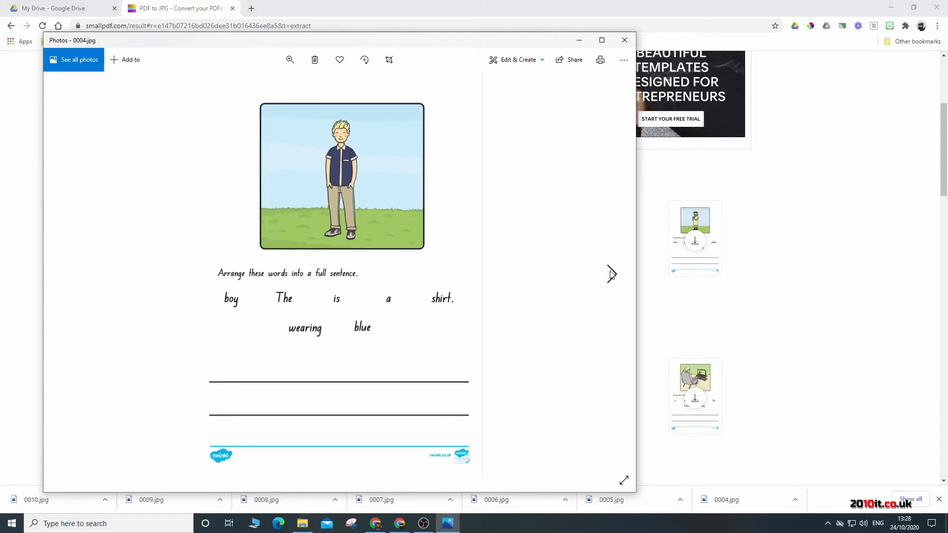
click(611, 274)
click(611, 274)
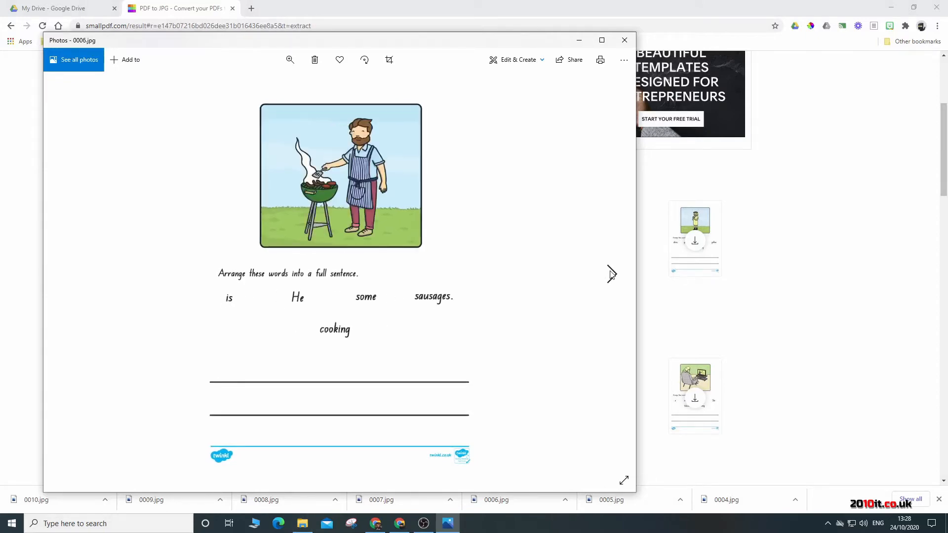
click(624, 43)
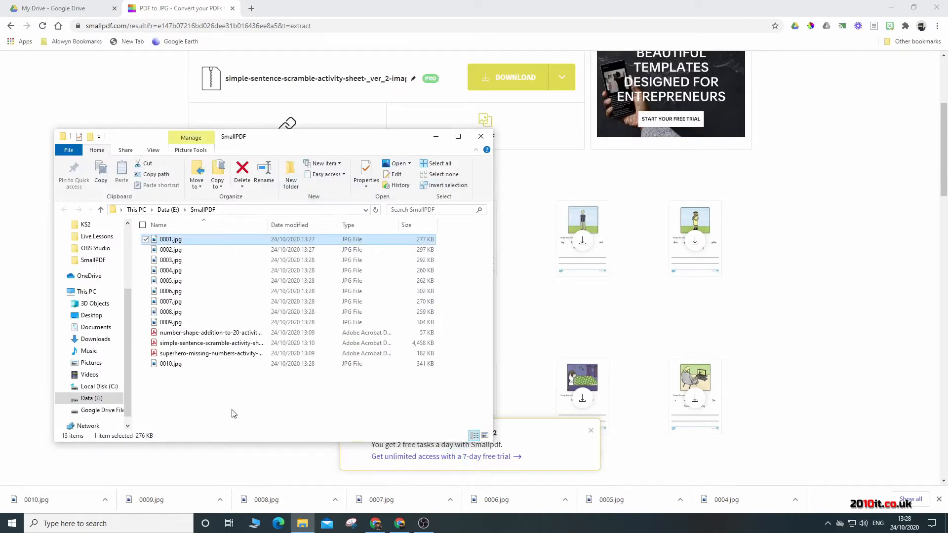
- Create a new folder named Spelling inside the SmallPDF folder on Data (E:)
right_click(234, 413)
mouse_move(266, 390)
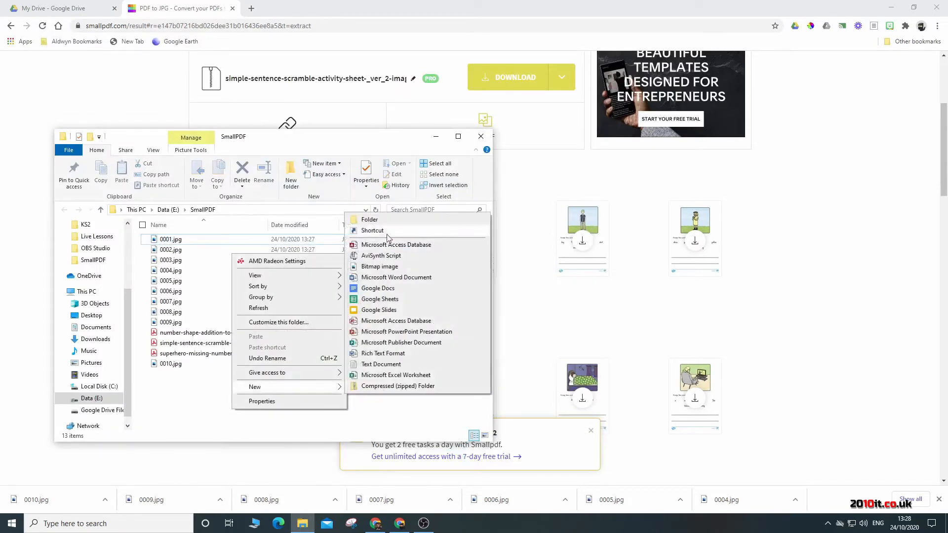
click(371, 219)
key(BackSpace)
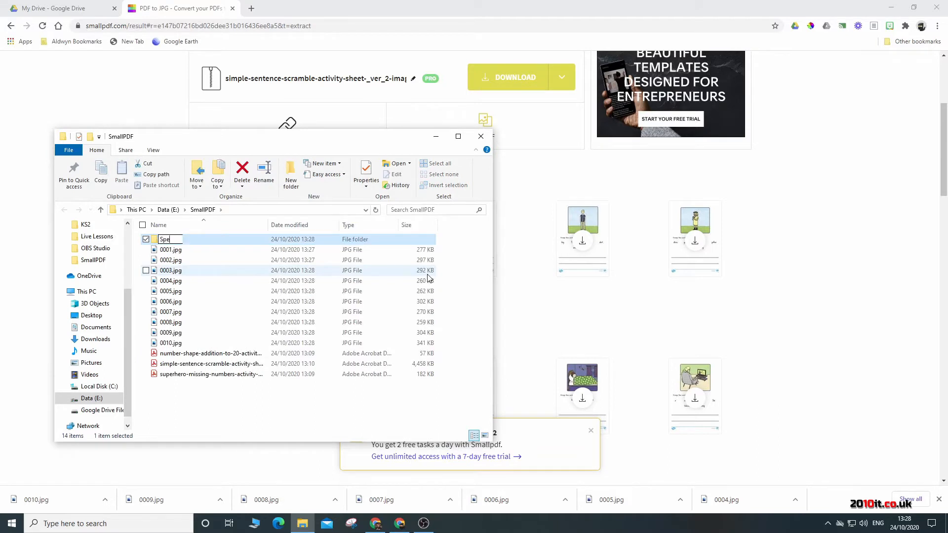
text(Spelling)
key(Return)
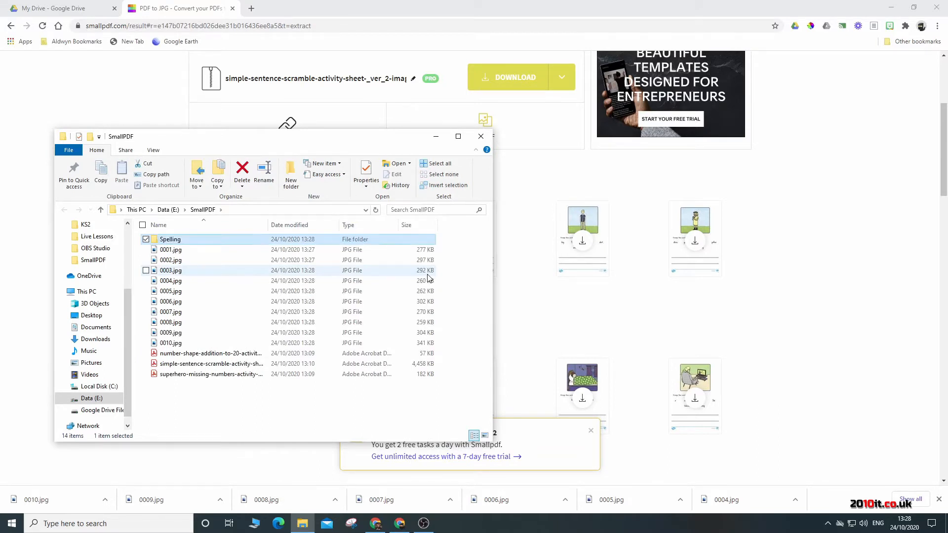
- Move 0001.jpg through 0010.jpg into the Spelling folder and check the folder's contents
click(183, 250)
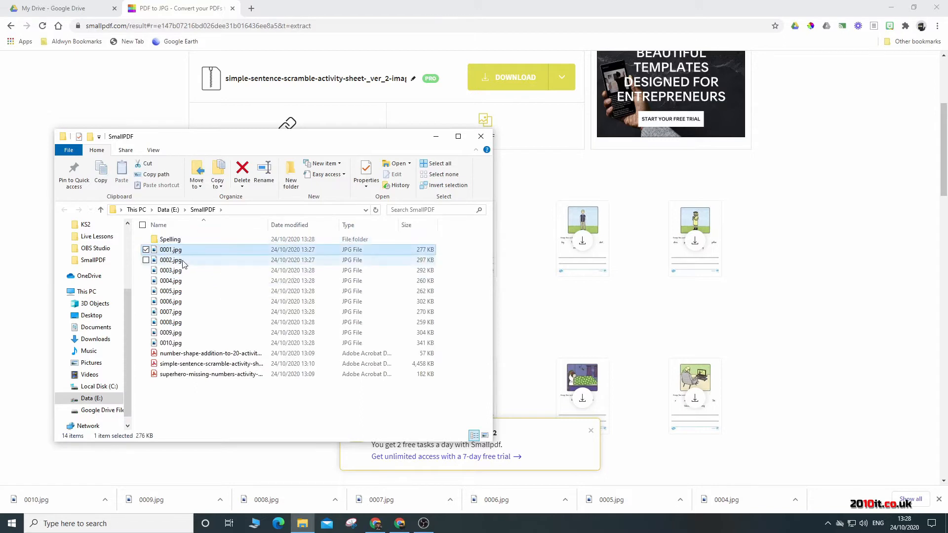
ctrl+click(182, 260)
ctrl+click(180, 271)
ctrl+click(180, 281)
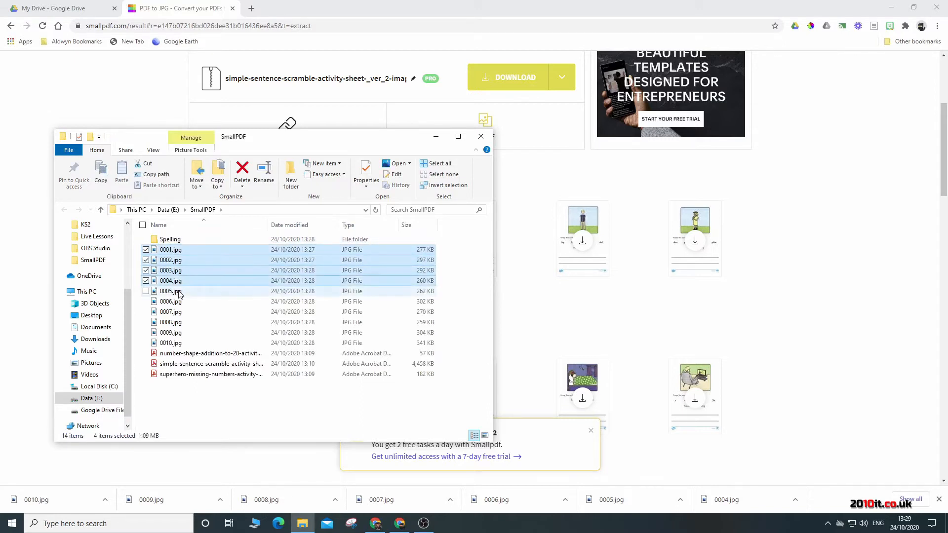
ctrl+click(179, 291)
ctrl+click(176, 302)
ctrl+click(175, 315)
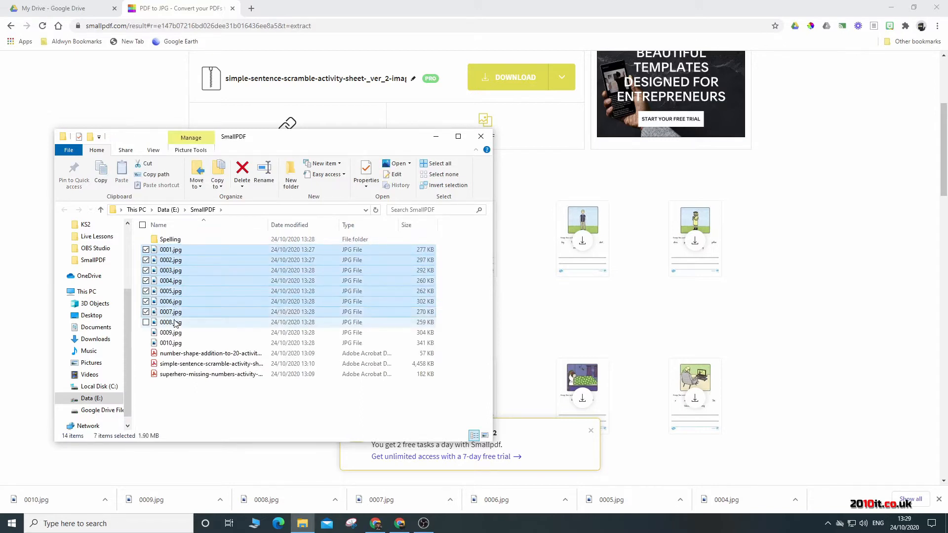
ctrl+click(174, 322)
ctrl+click(172, 333)
ctrl+click(172, 344)
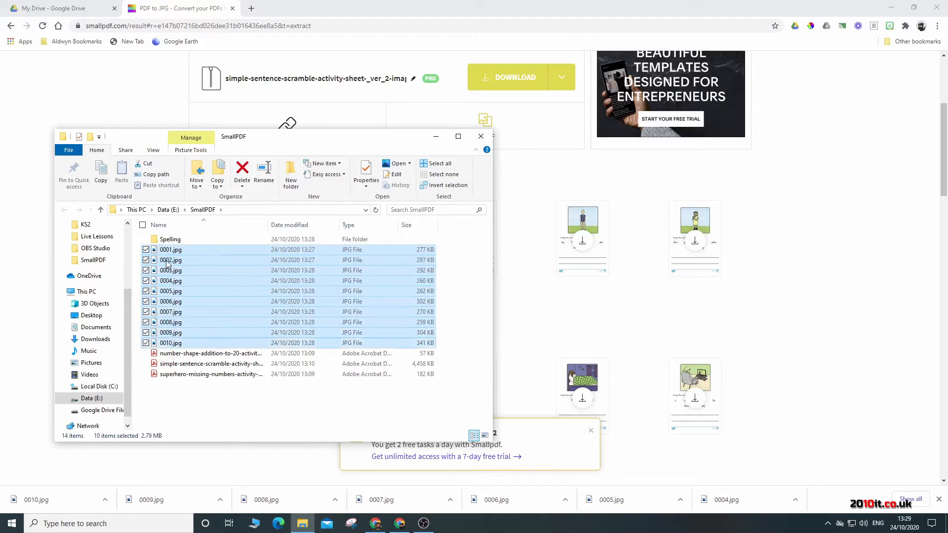
drag(170, 255, 171, 242)
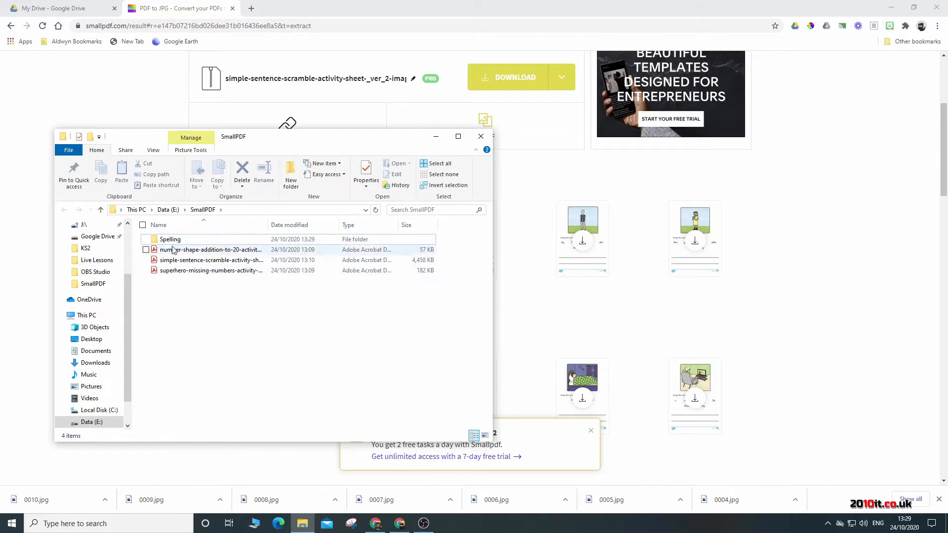
click(171, 239)
double_click(171, 239)
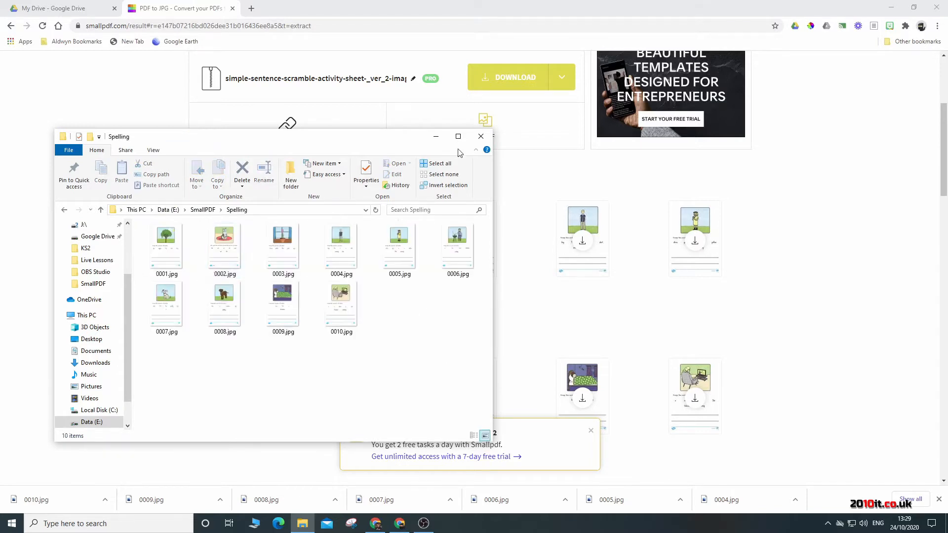
click(202, 210)
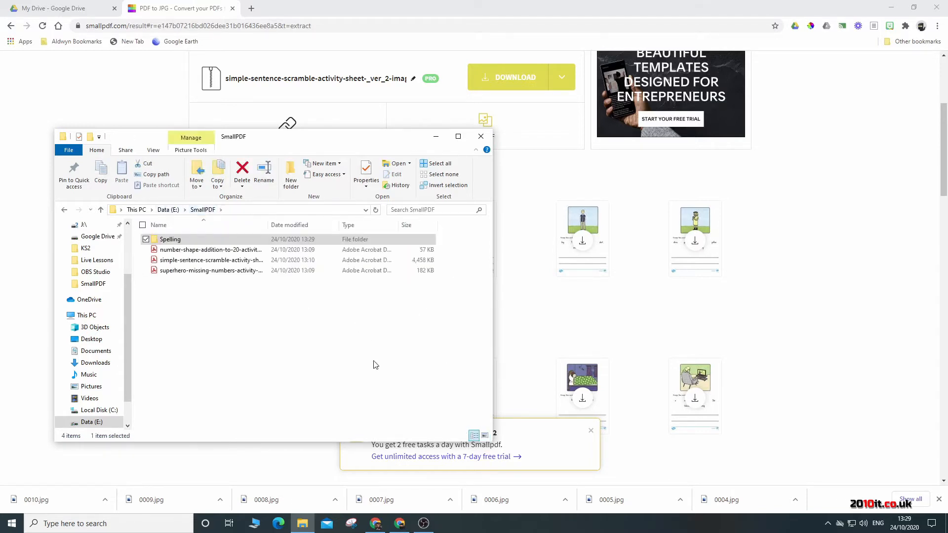
click(436, 136)
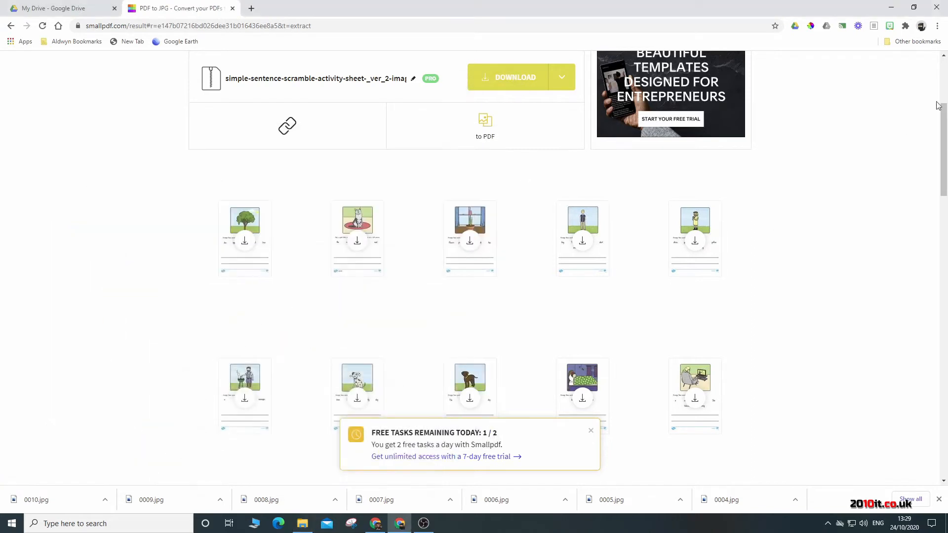
- Open a new PDF to JPG converter from the Smallpdf extension and convert the entire pages of the superhero-missing-numbers PDF
click(906, 26)
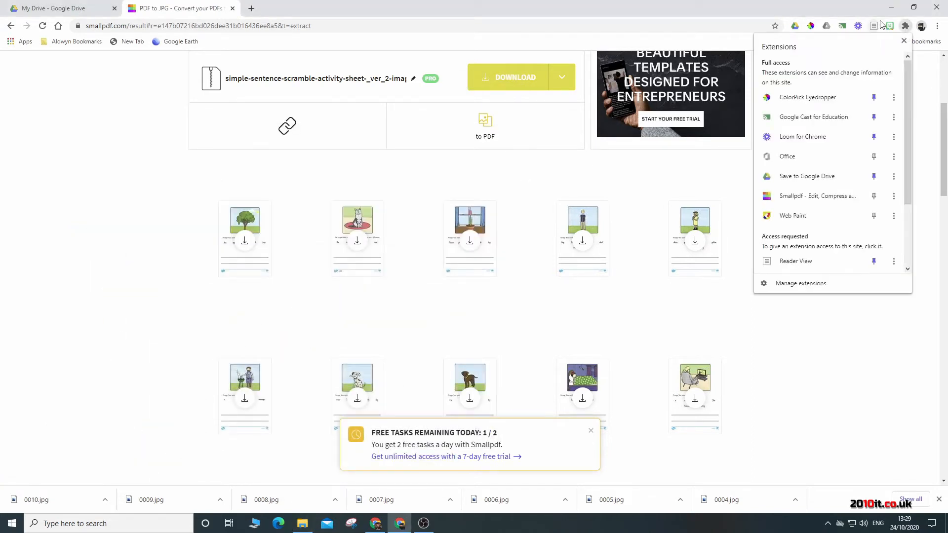
click(822, 196)
click(815, 80)
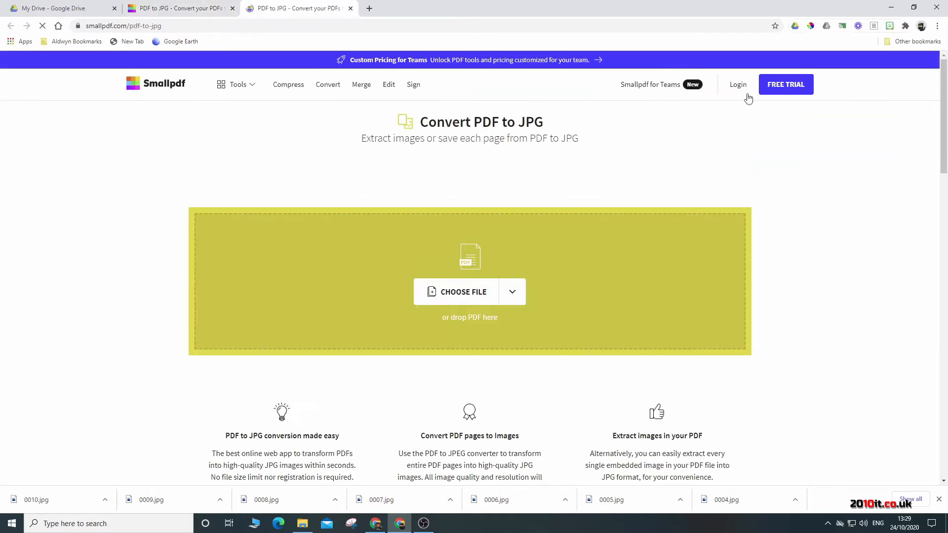
click(302, 523)
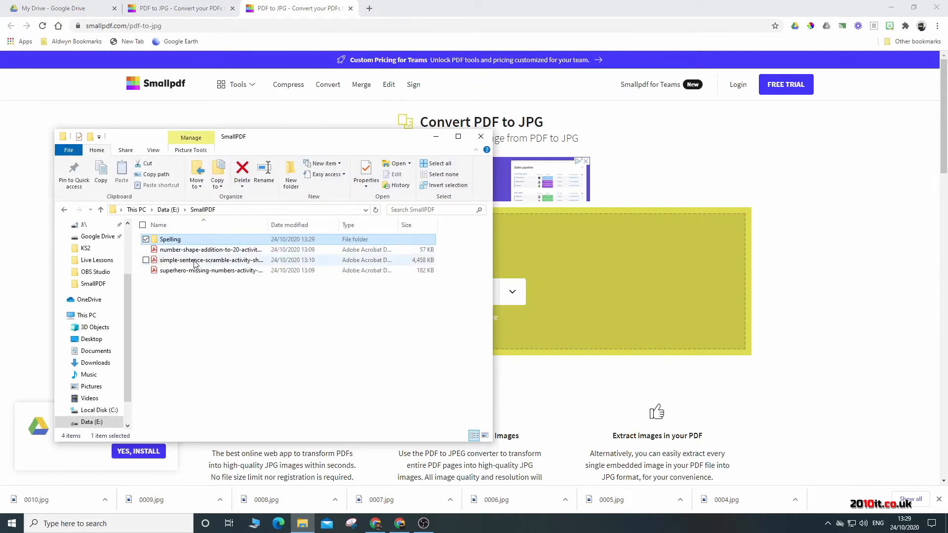
drag(195, 275, 552, 291)
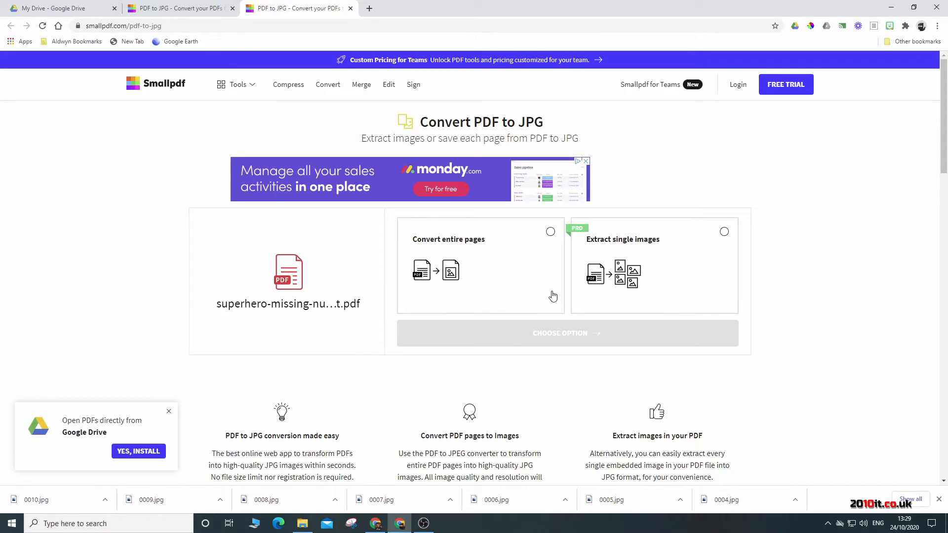
click(550, 232)
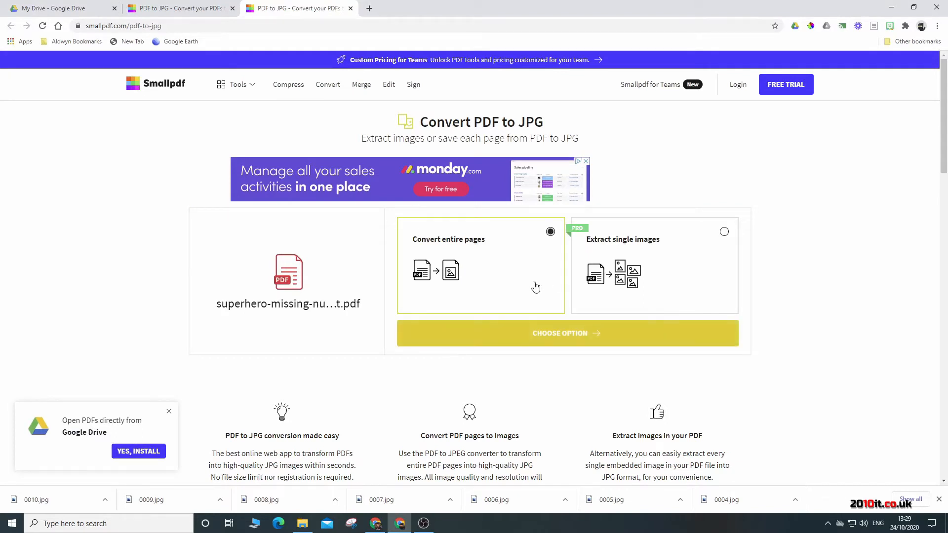
click(557, 331)
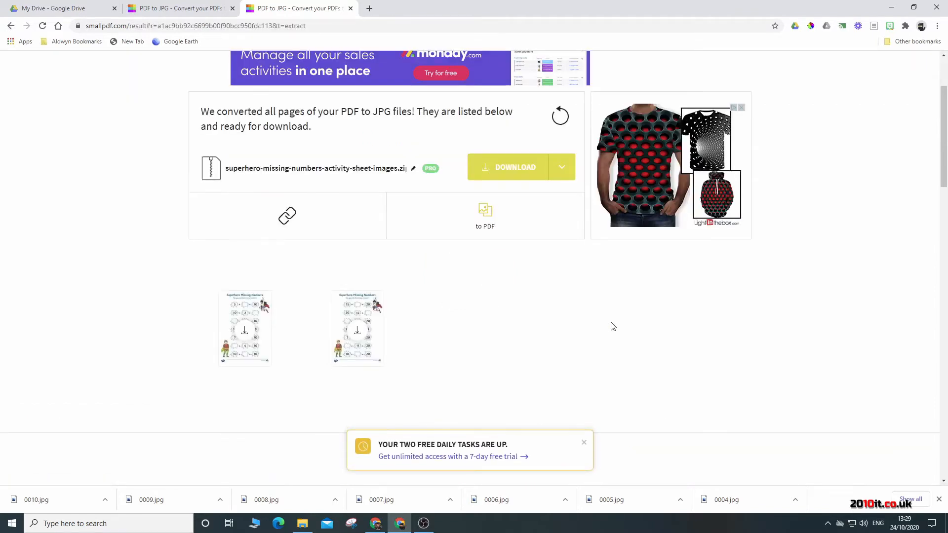
- Save the two converted superhero pages as 0001.jpg and 0002.jpg in the SmallPDF folder and view both images
click(243, 333)
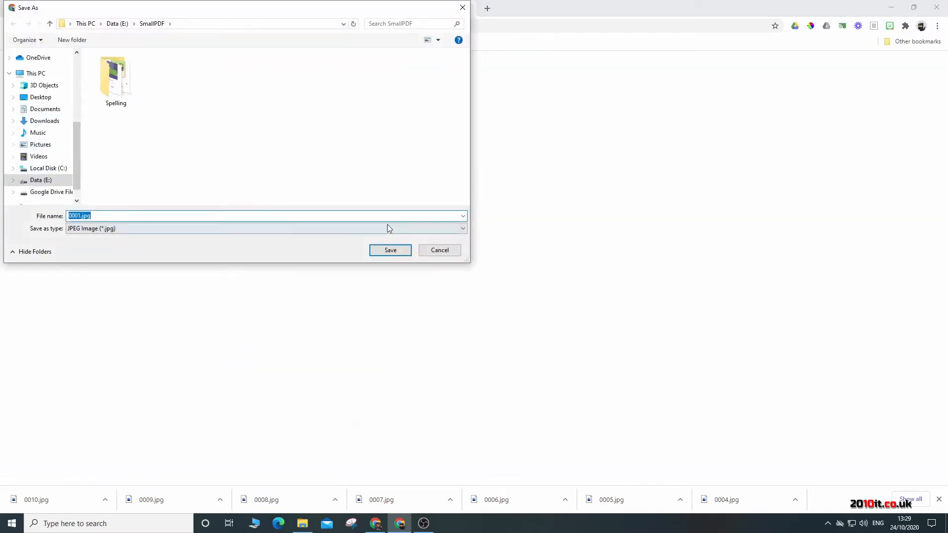
click(390, 251)
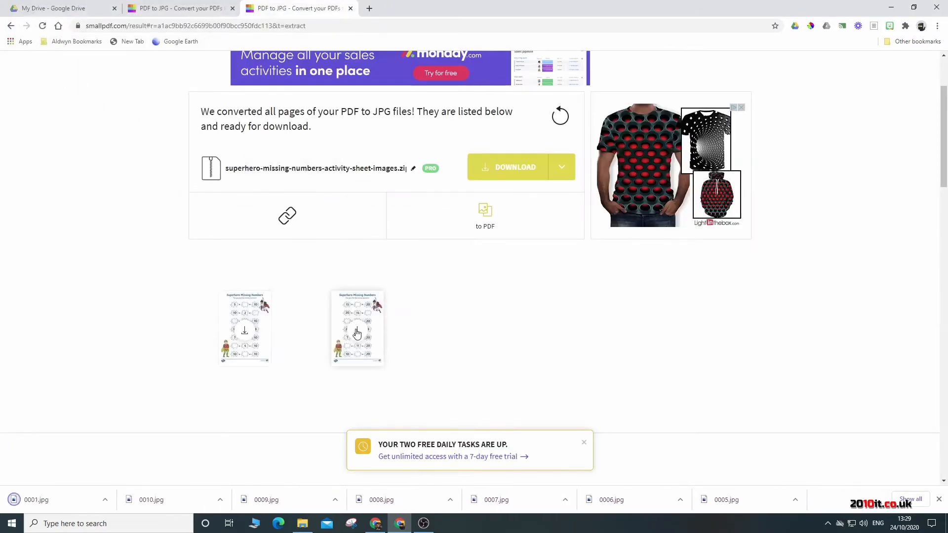
click(357, 334)
click(390, 250)
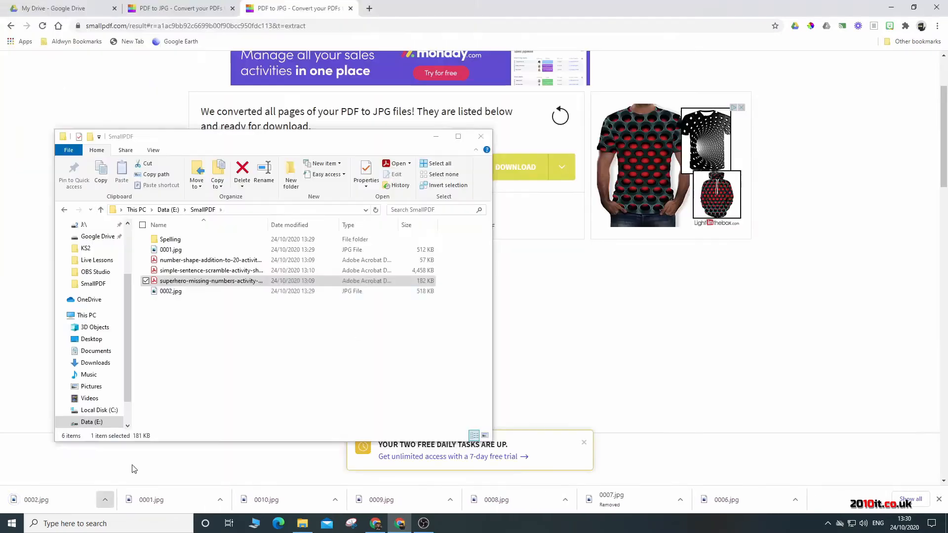
double_click(171, 250)
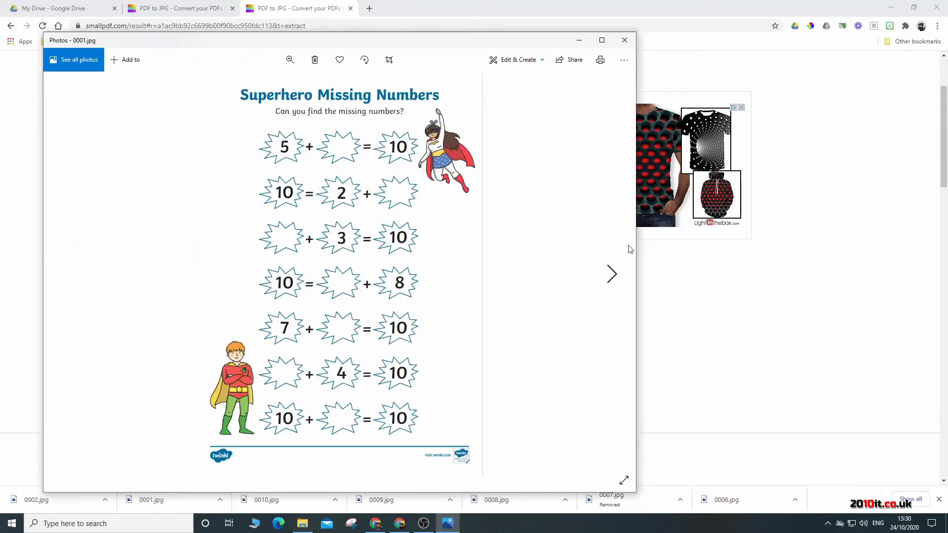
click(611, 273)
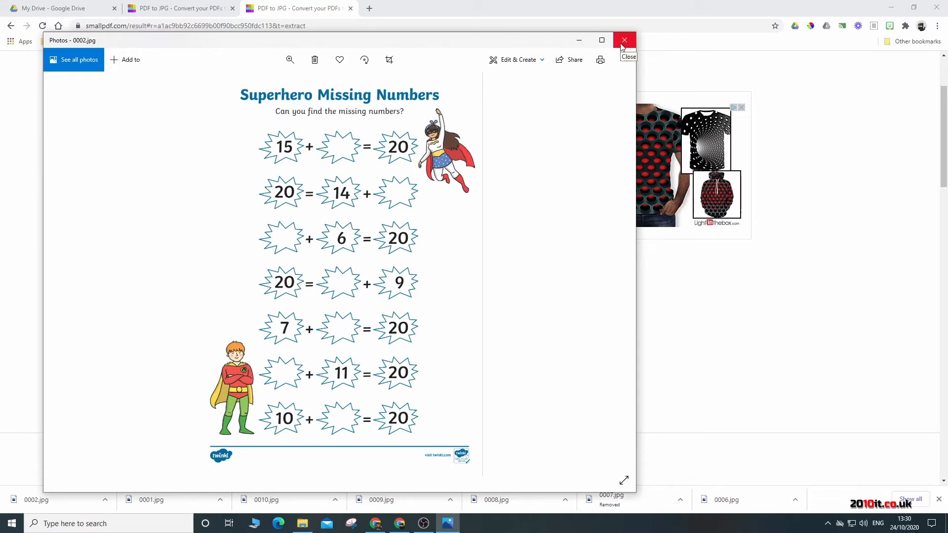
click(622, 45)
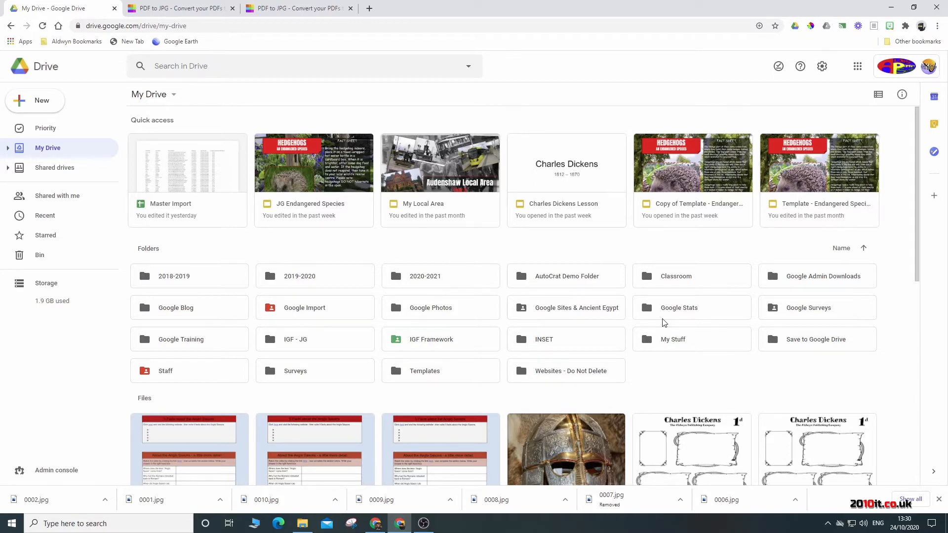
- Switch to Google Drive and create a new folder named SmallPDF inside the Templates folder
click(477, 367)
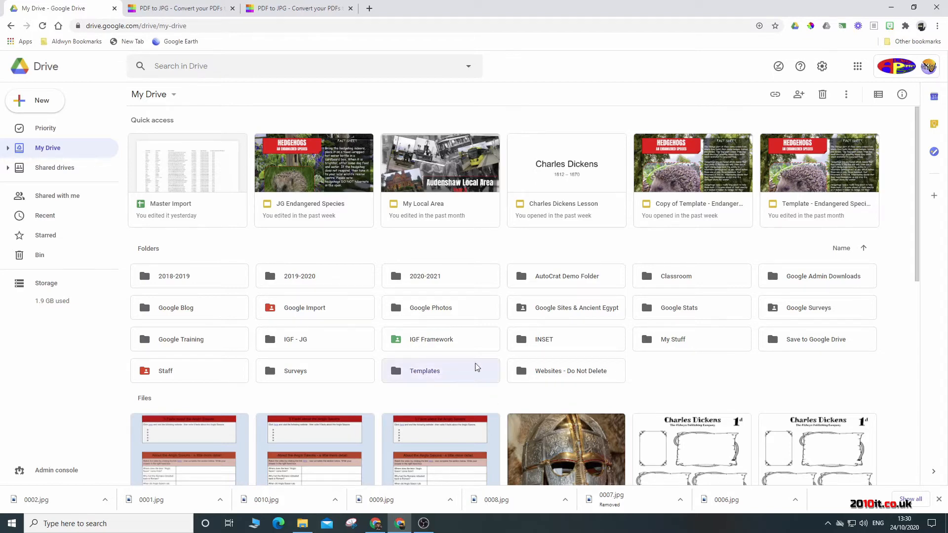
double_click(477, 367)
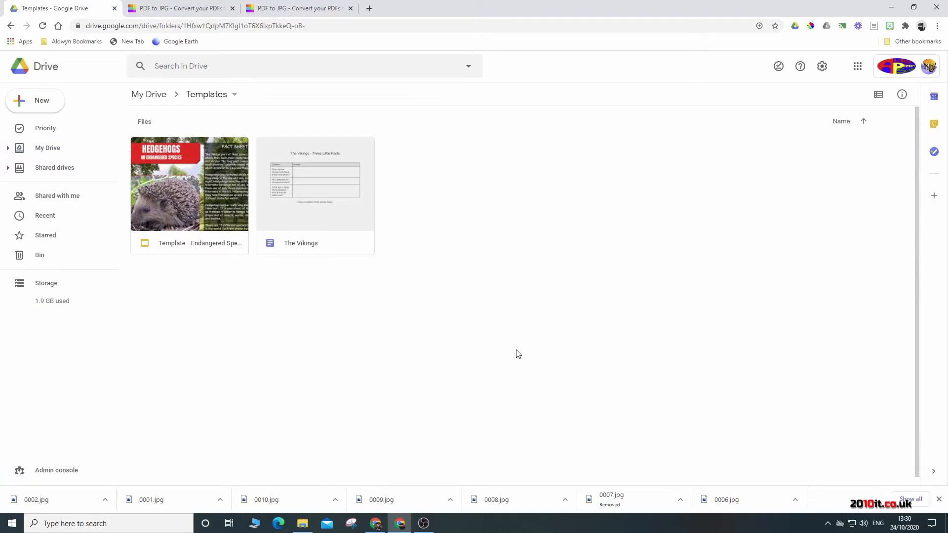
right_click(554, 224)
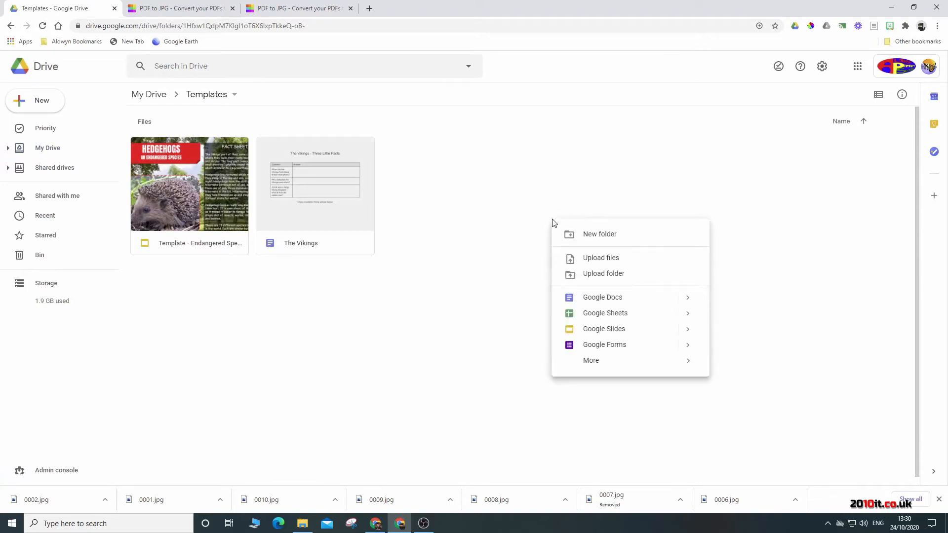
click(582, 233)
key(BackSpace)
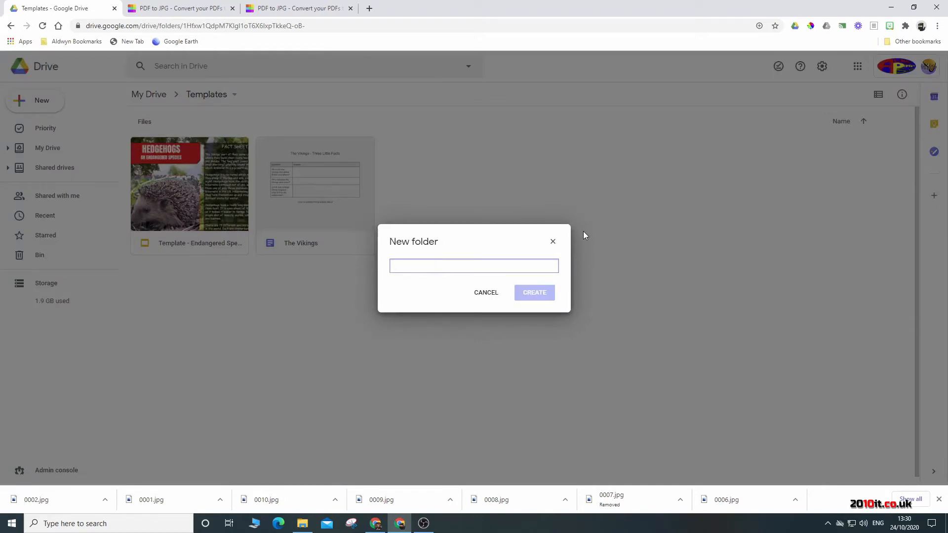
text(SmallPDF)
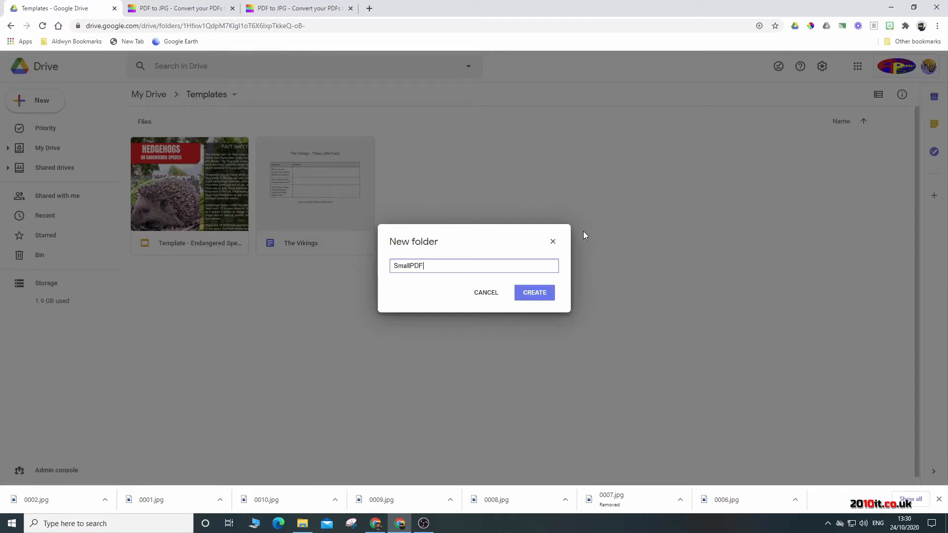
key(Return)
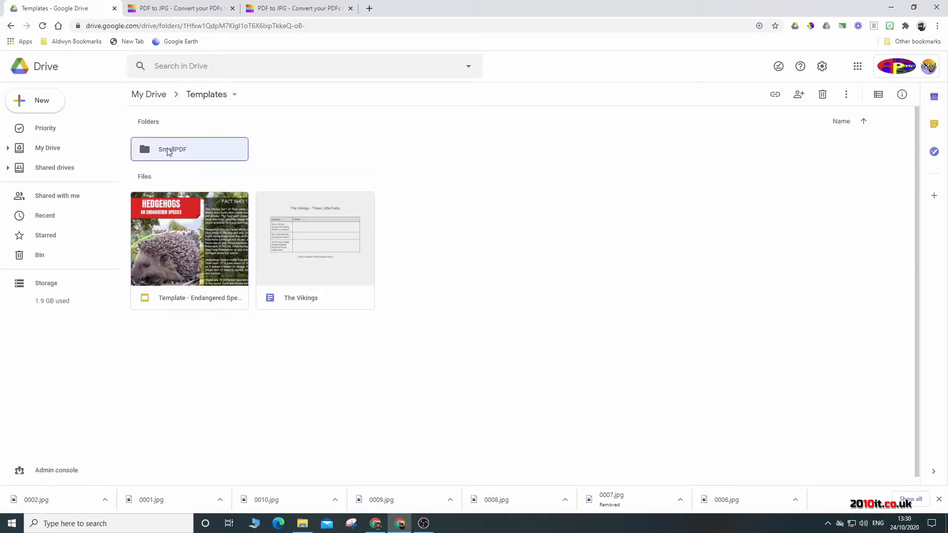
- Create a blank Google Slides presentation inside the SmallPDF folder and dismiss the theme choices
double_click(168, 151)
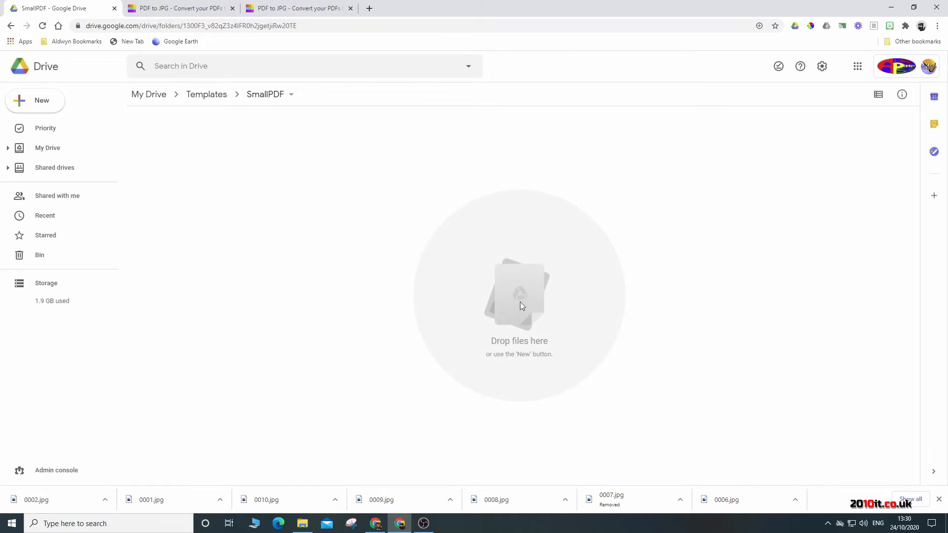
right_click(440, 213)
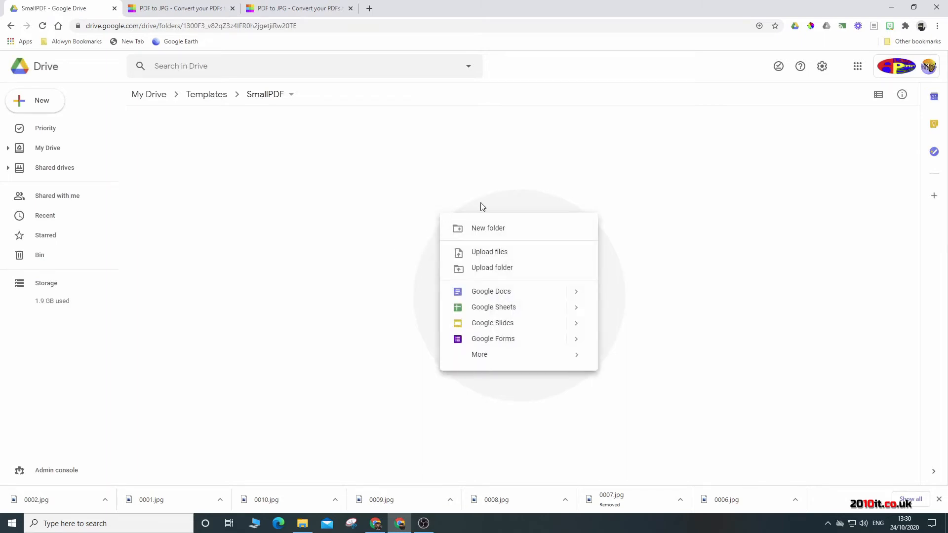
click(487, 324)
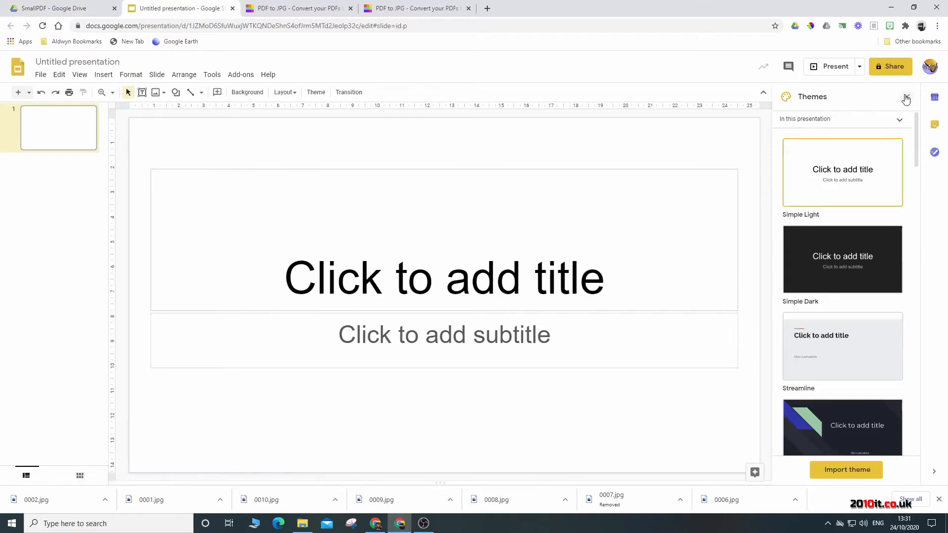
click(907, 97)
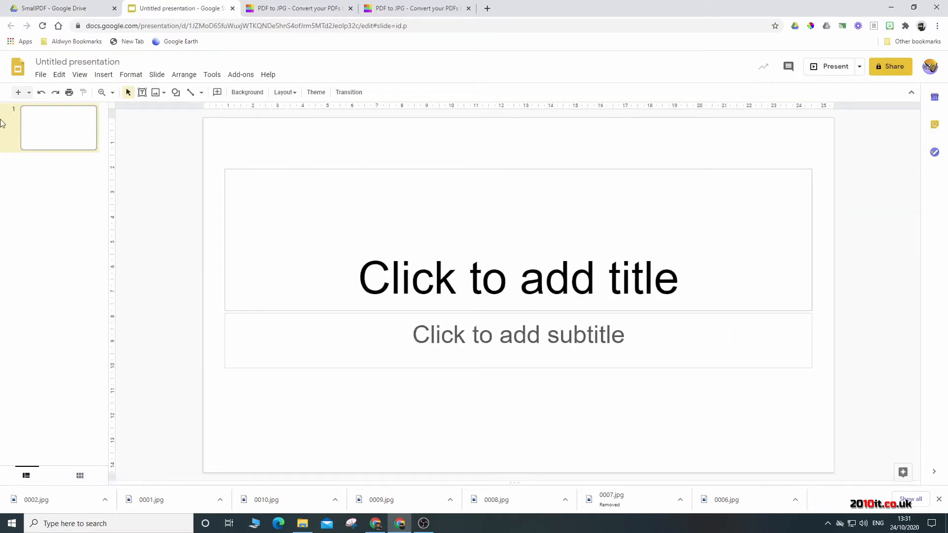
- Open the presentation's page setup and bring up the available slide size options
click(40, 75)
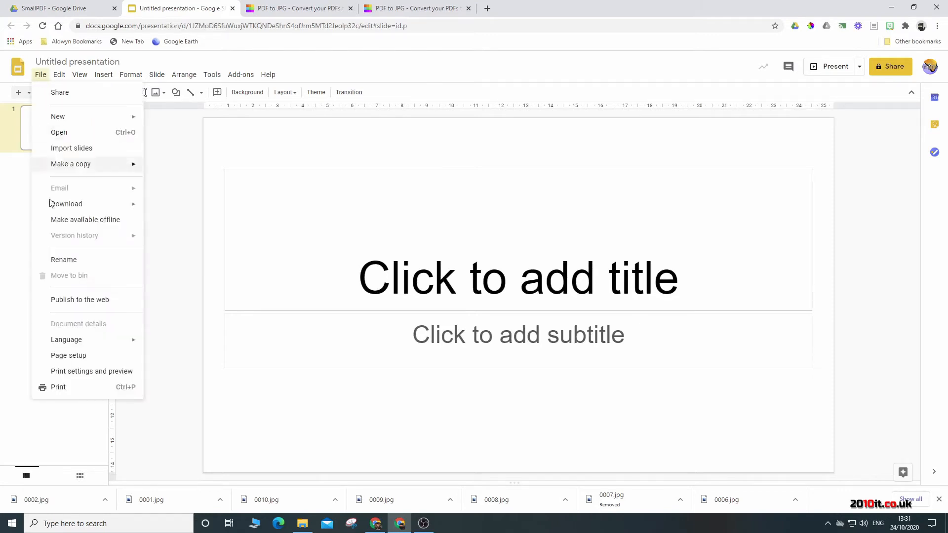
click(60, 361)
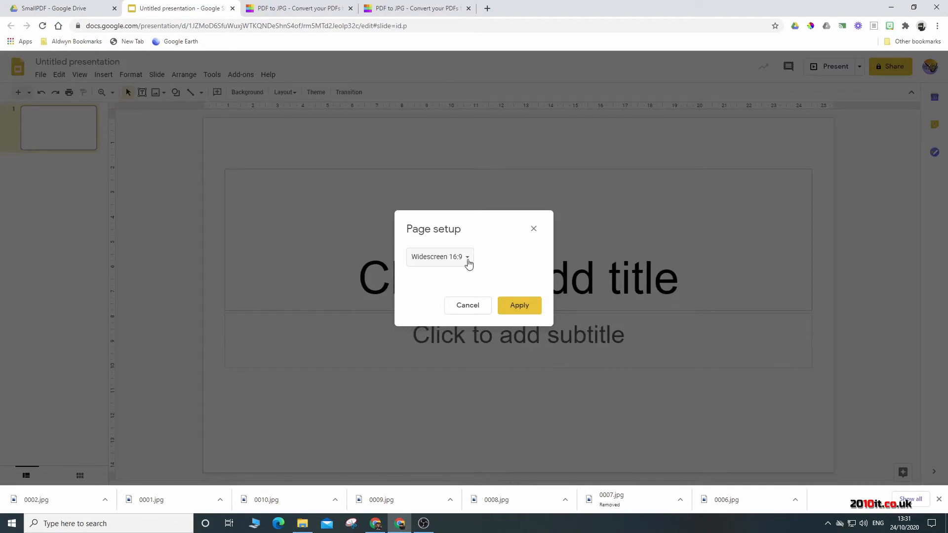
click(467, 262)
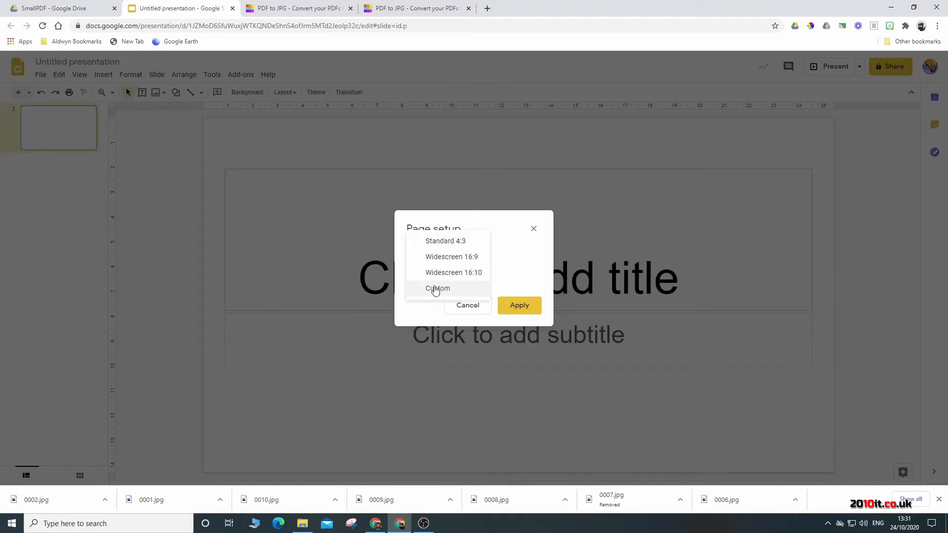